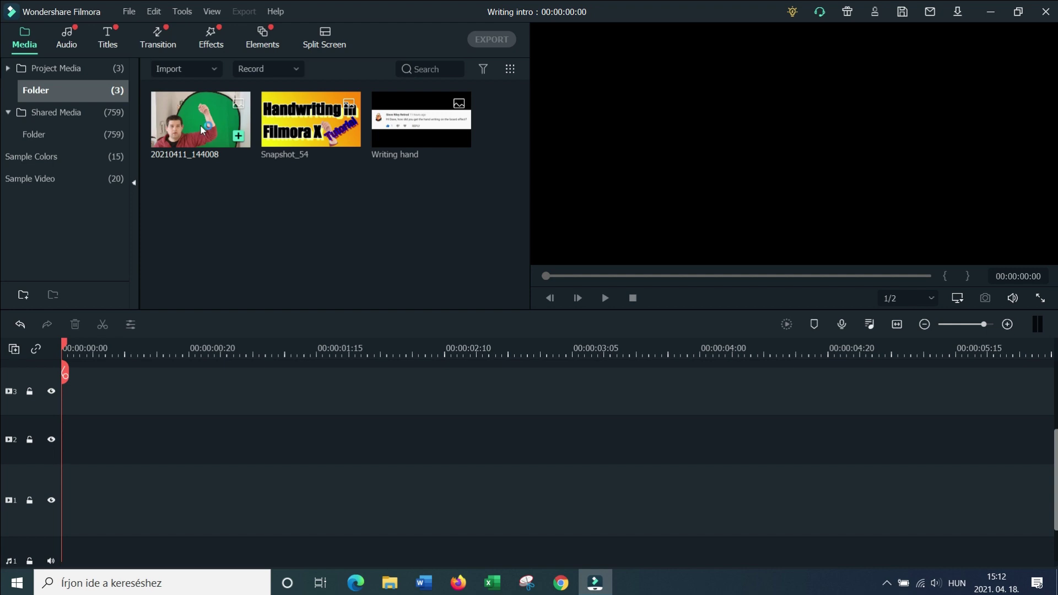
# - Place the green-screen clip 20210411_144008 on video track 1 of the timeline
pyautogui.moveTo(200, 125); pyautogui.dragTo(50, 529)
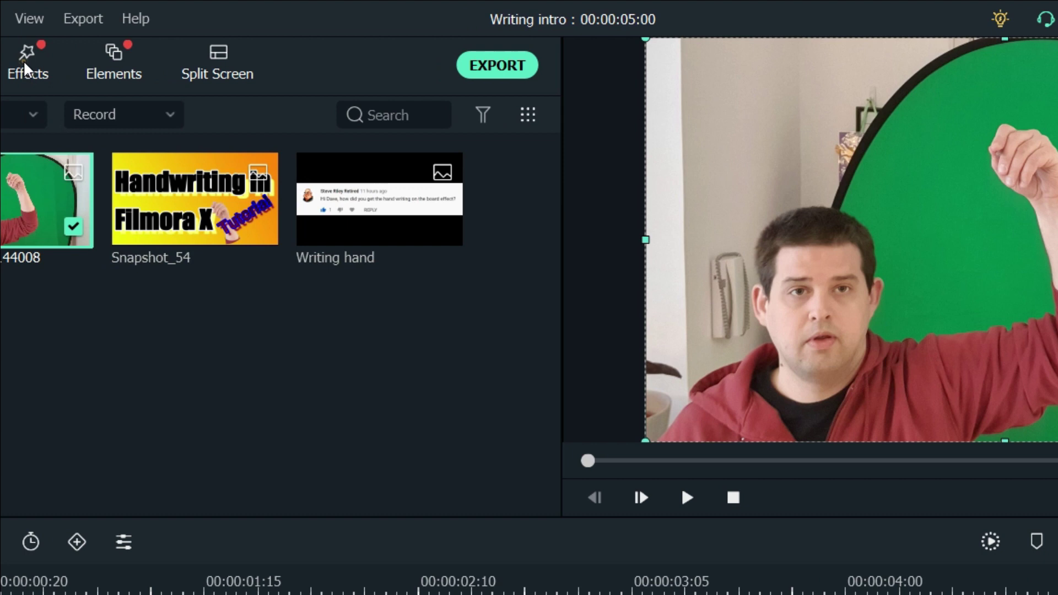
# - Apply the Utility Image Mask to the hand clip and choose the circle preset
pyautogui.click(28, 65)
pyautogui.click(22, 274)
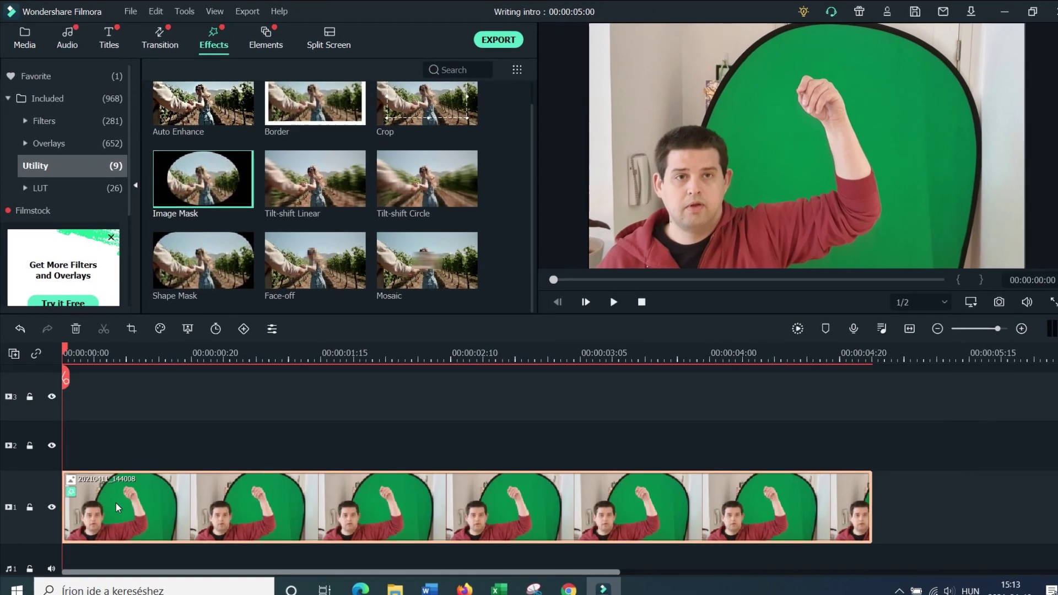
pyautogui.doubleClick(158, 520)
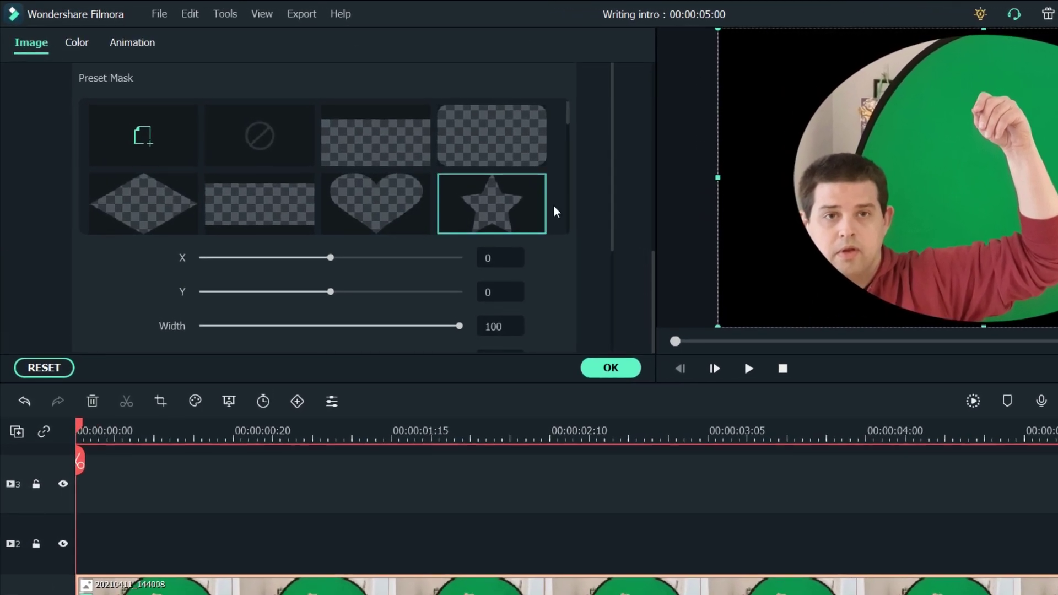
pyautogui.scroll(3, 589, 207)
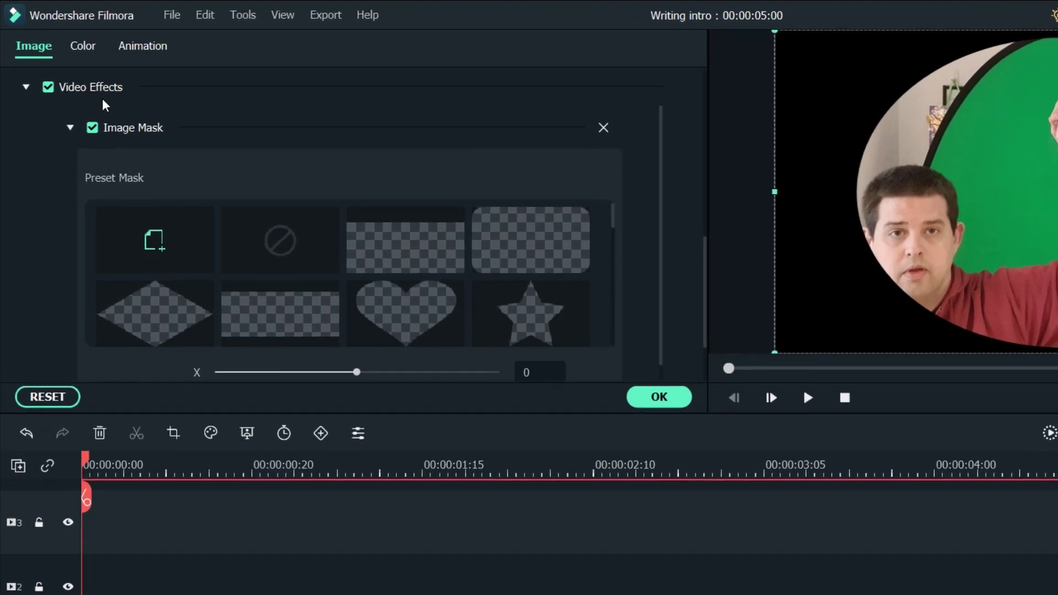
pyautogui.scroll(-5, 441, 176)
pyautogui.scroll(3, 529, 214)
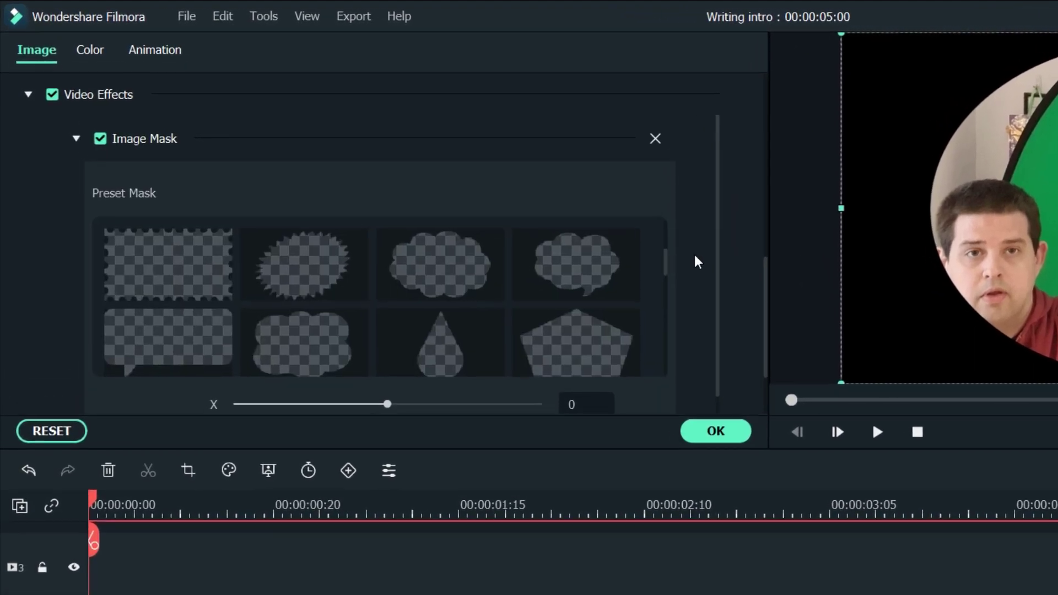
pyautogui.moveTo(669, 278); pyautogui.dragTo(669, 363)
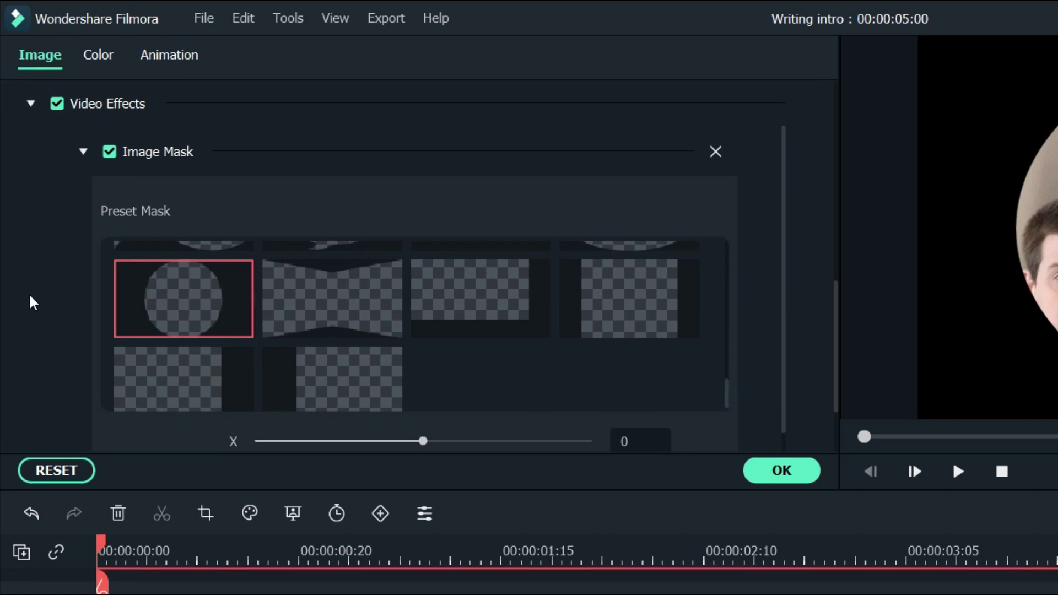
pyautogui.scroll(-3, 32, 300)
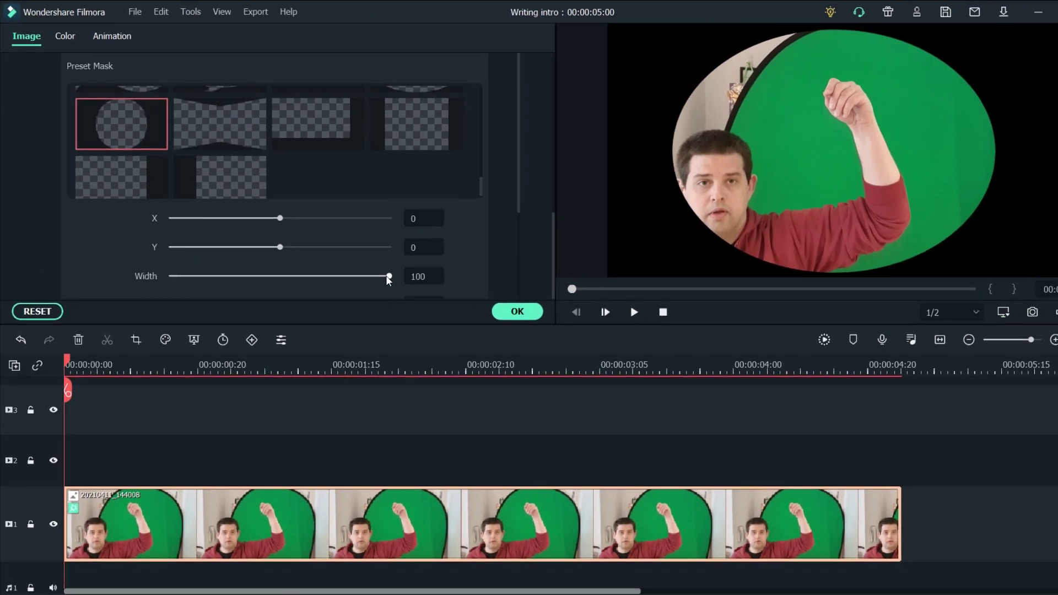
# - Size the oval mask to width 41, height 60, positioned at X and Y 43
pyautogui.moveTo(415, 295); pyautogui.dragTo(361, 295)
pyautogui.moveTo(307, 253); pyautogui.dragTo(246, 246)
pyautogui.scroll(-2, 298, 240)
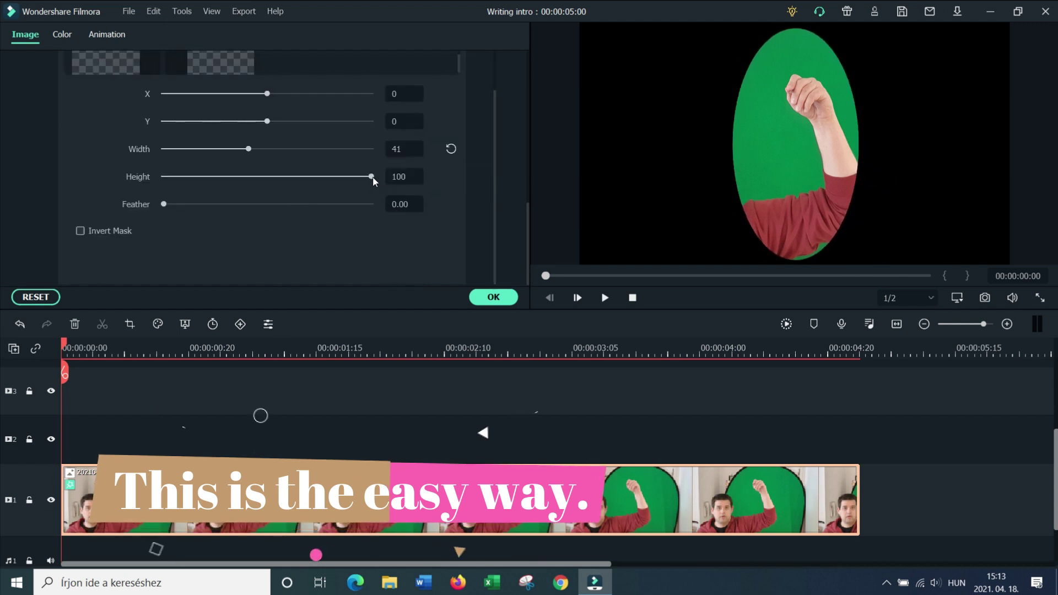
pyautogui.moveTo(352, 176); pyautogui.dragTo(287, 176)
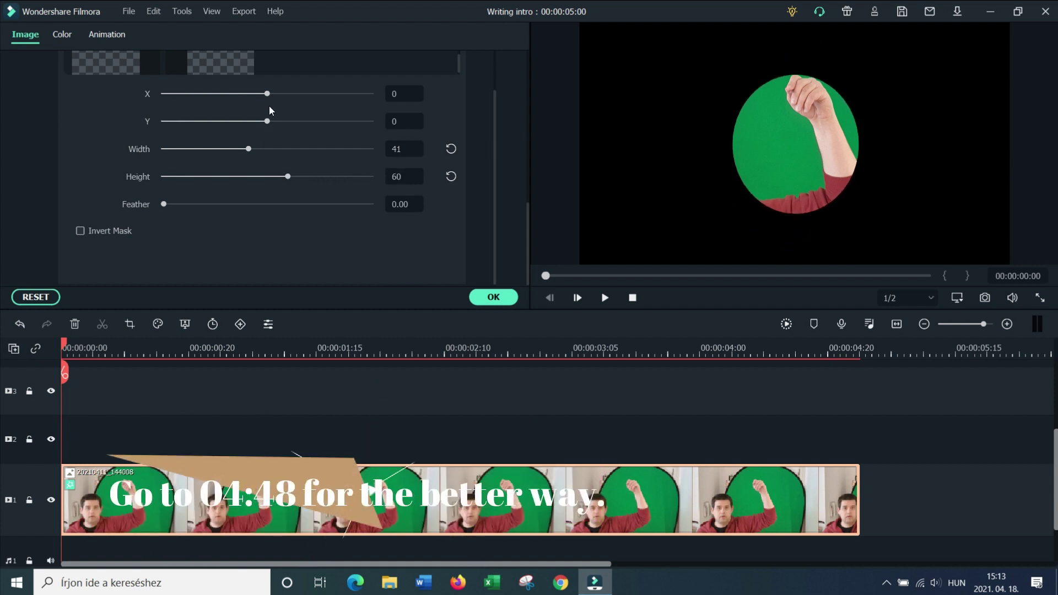
pyautogui.moveTo(267, 94); pyautogui.dragTo(272, 120)
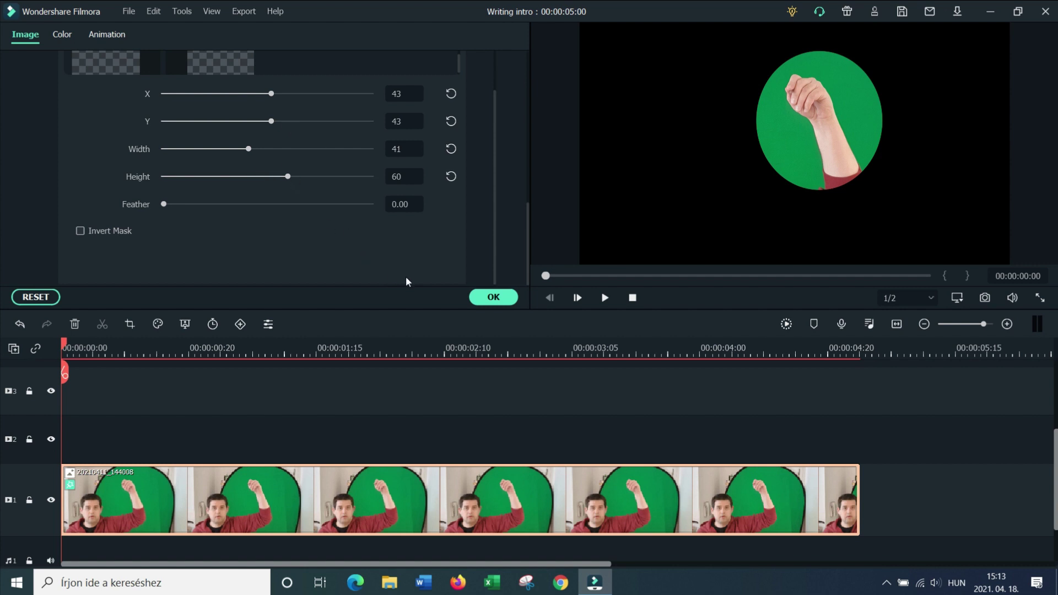
pyautogui.click(481, 298)
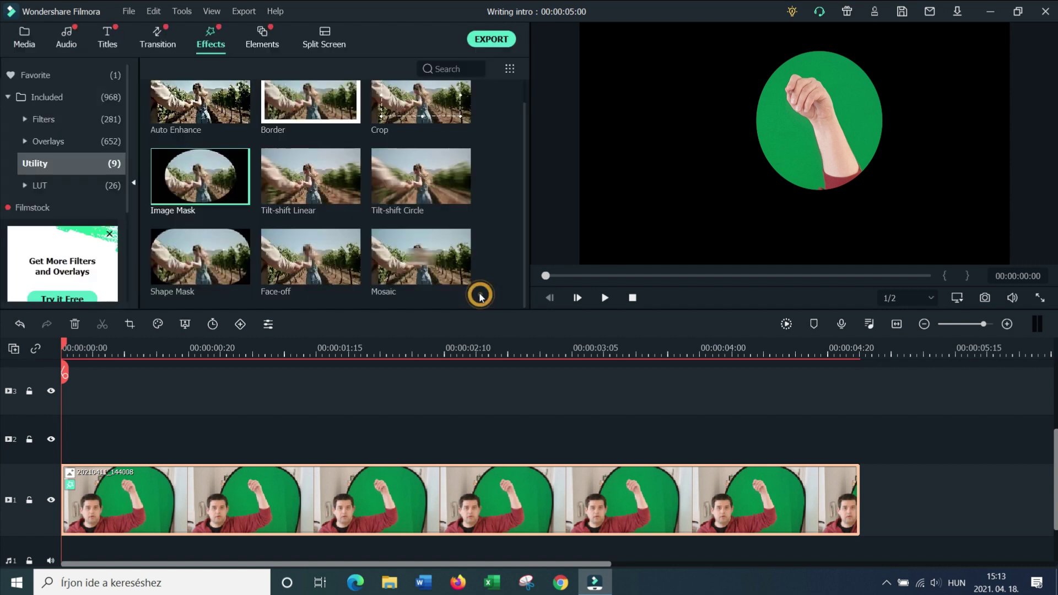
# - Enable Chroma Key on the hand clip with an Offset of 10
pyautogui.doubleClick(242, 478)
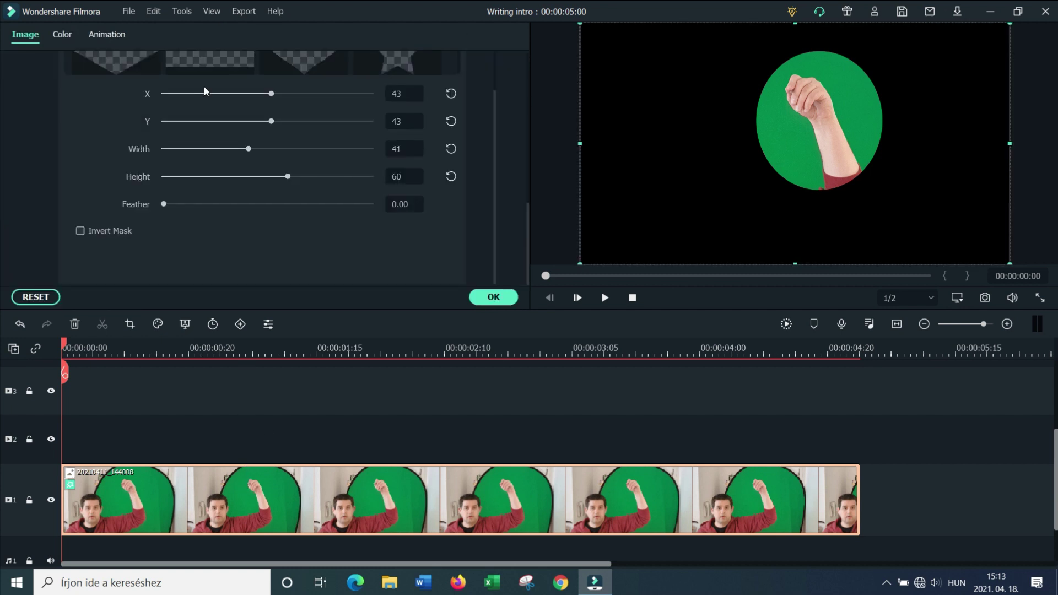
pyautogui.scroll(10, 54, 166)
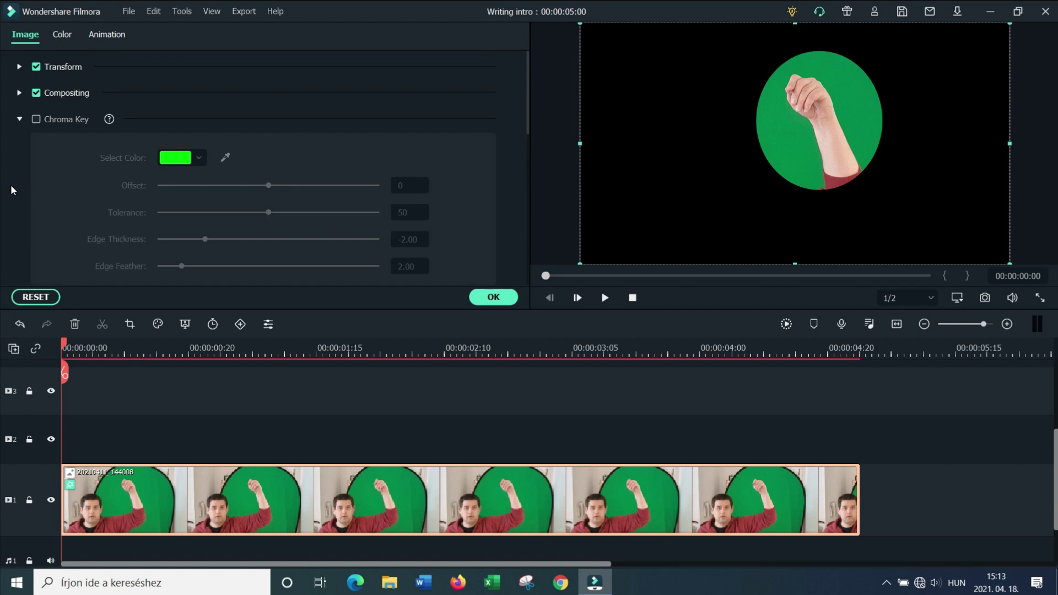
pyautogui.click(19, 120)
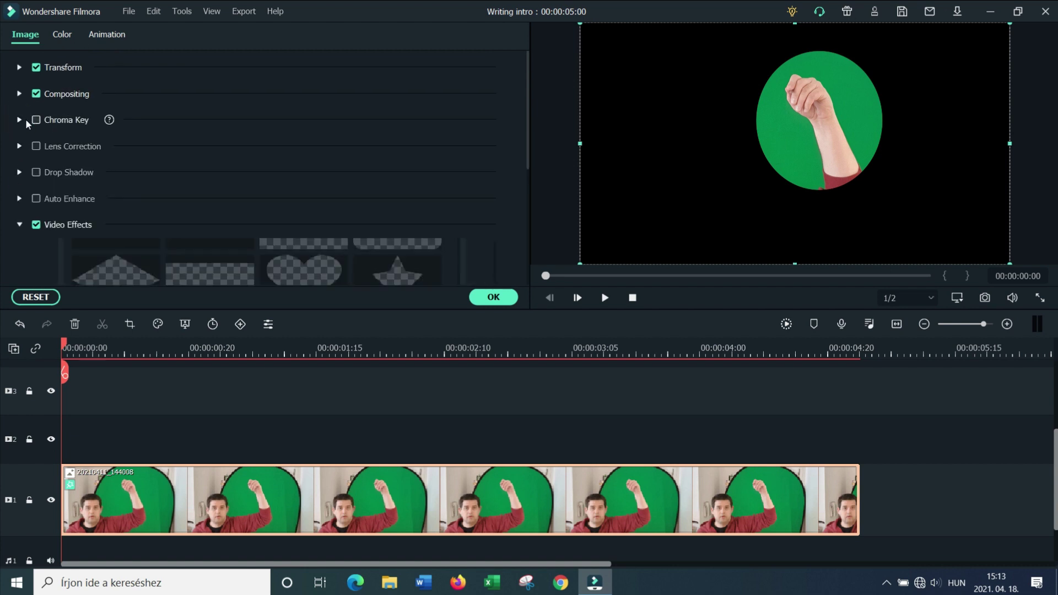
pyautogui.click(20, 120)
pyautogui.click(35, 121)
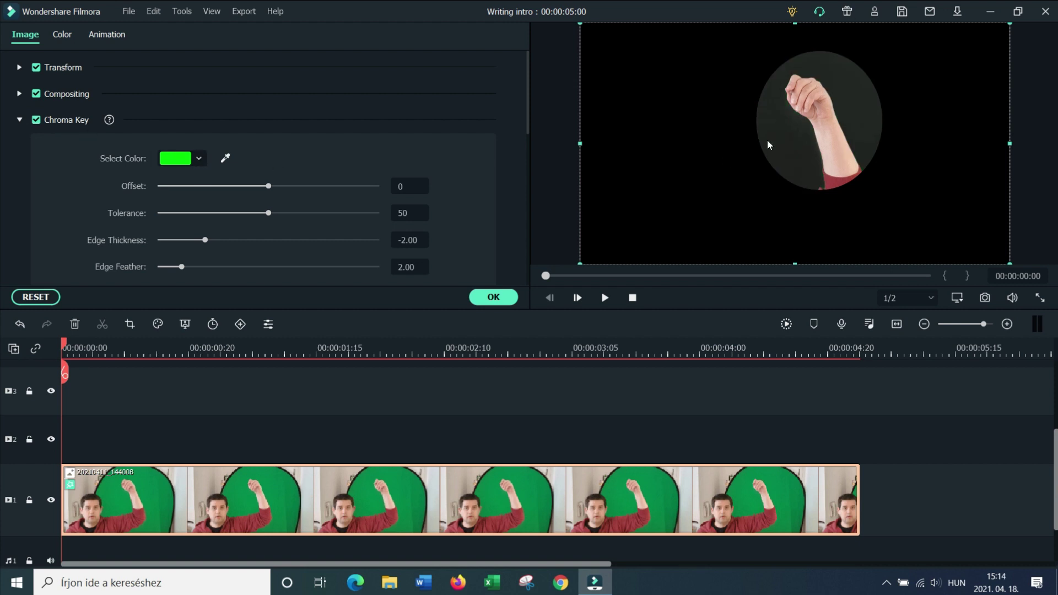
pyautogui.click(396, 186)
pyautogui.press('BackSpace')
pyautogui.write('10')
pyautogui.press('Return')
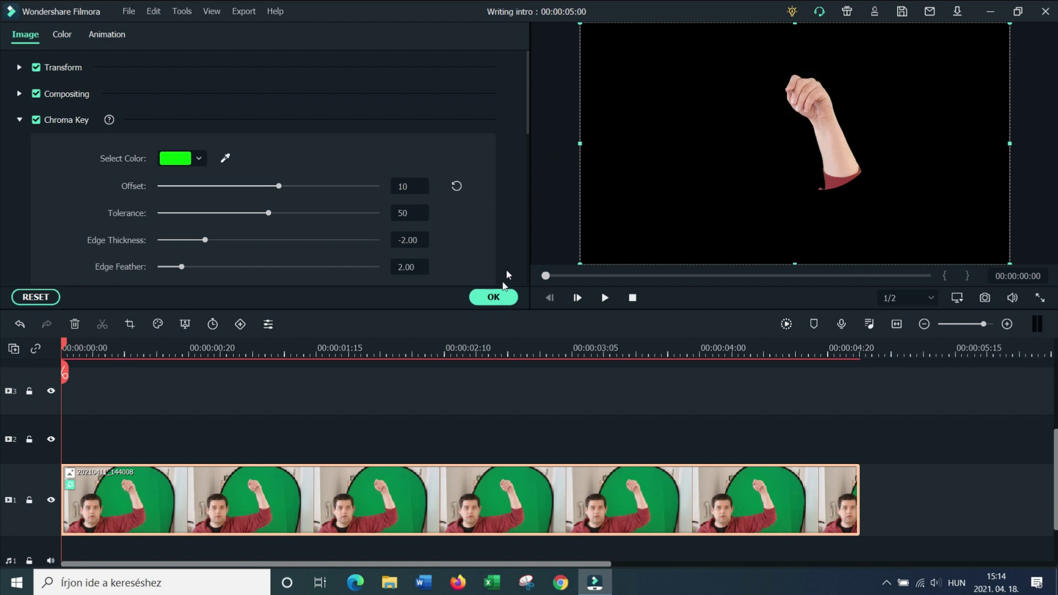
pyautogui.click(494, 298)
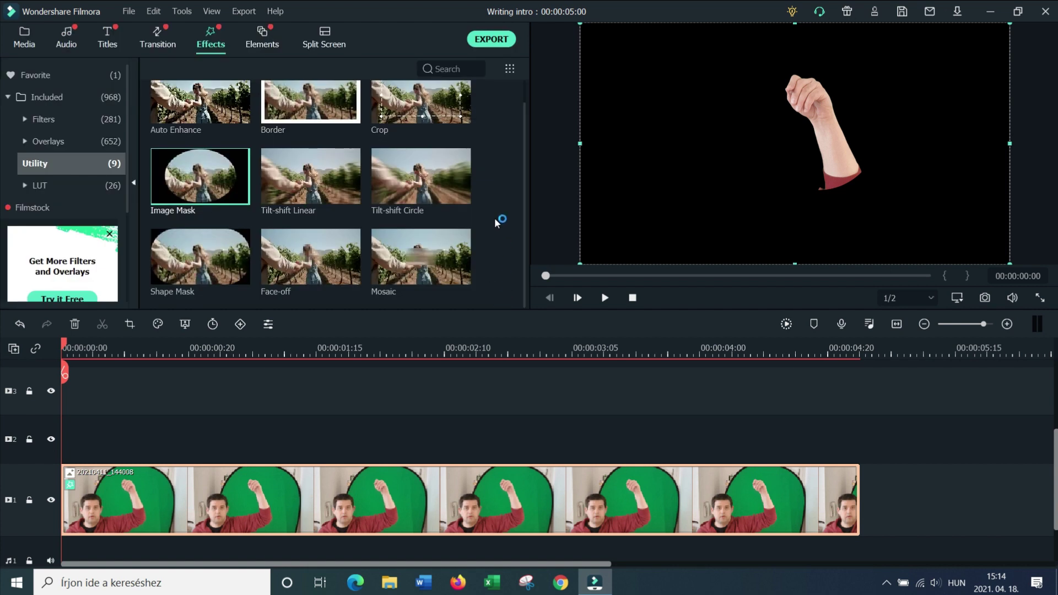
# - Add the Default Title preset to track 2 at the start, above the hand clip
pyautogui.click(109, 36)
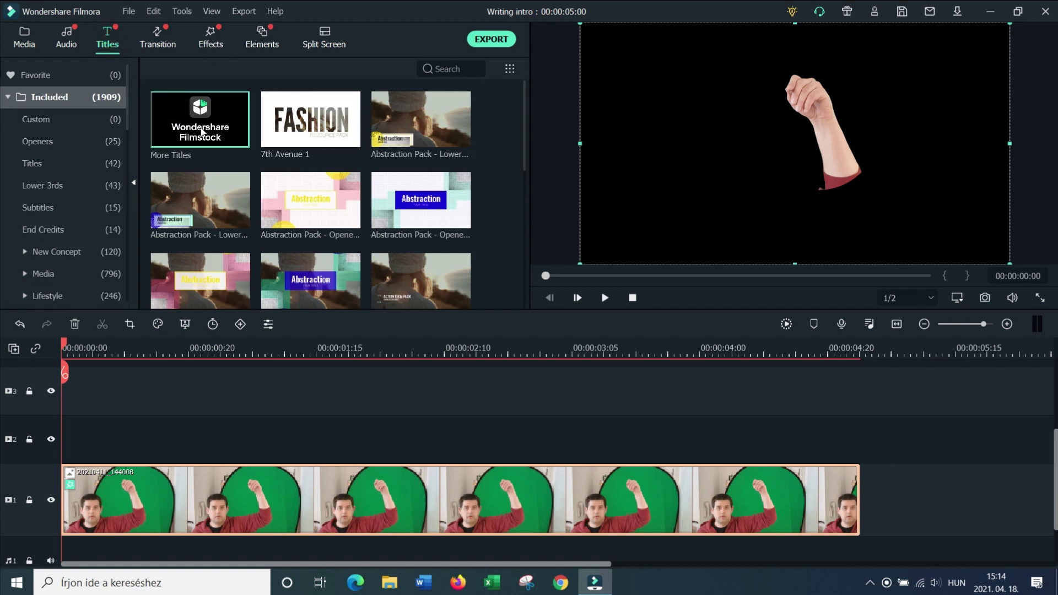
pyautogui.click(77, 158)
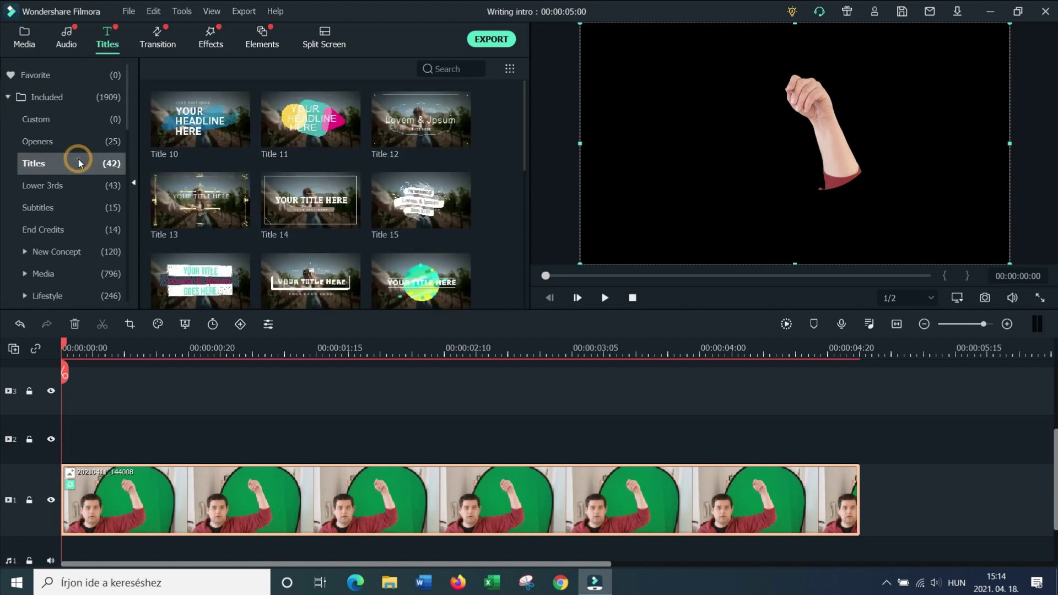
pyautogui.scroll(-10, 251, 174)
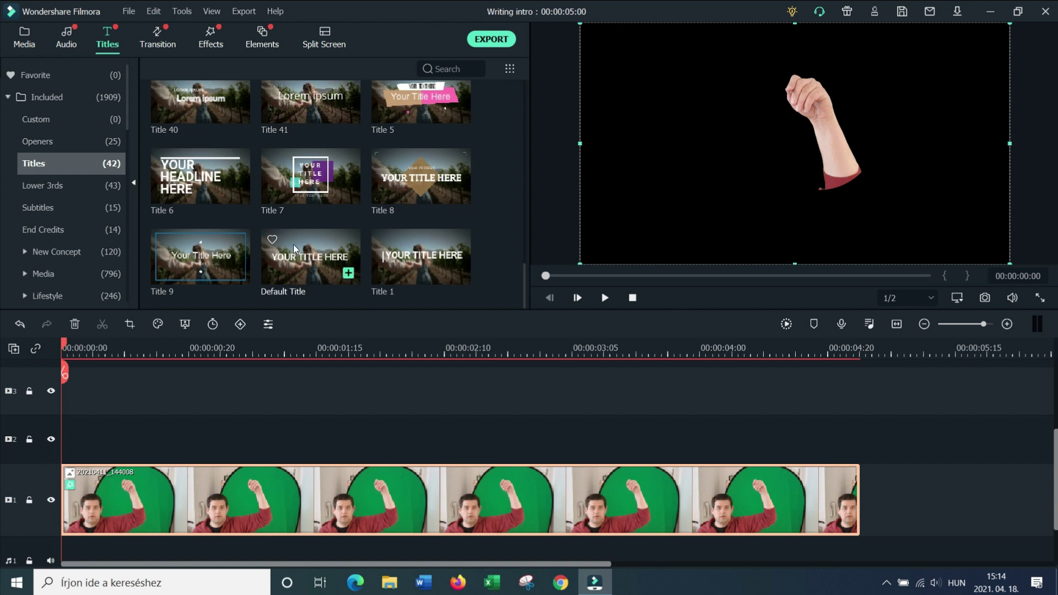
pyautogui.moveTo(296, 272); pyautogui.dragTo(69, 430)
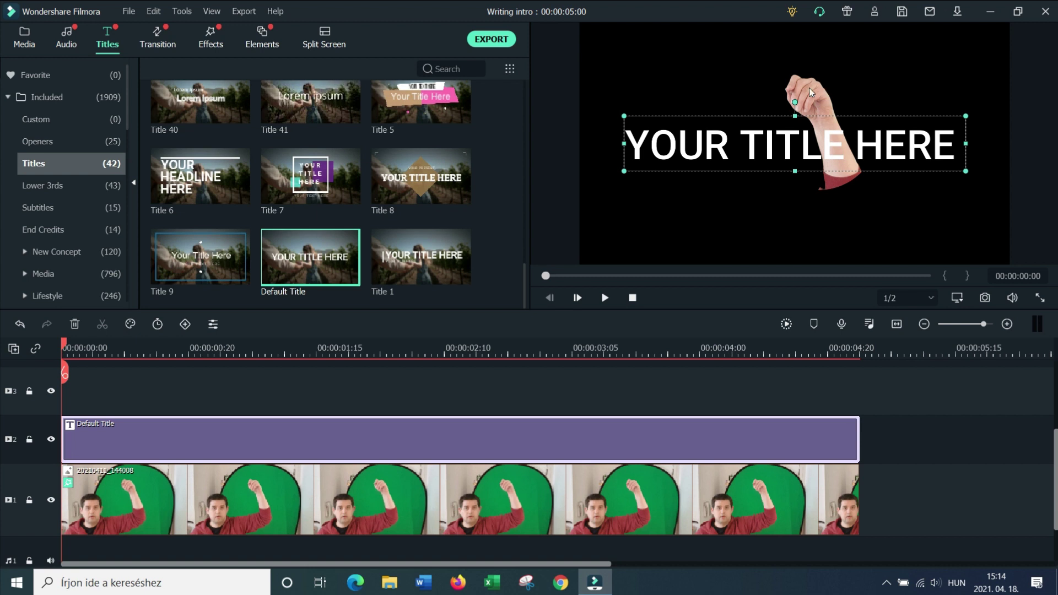
# - Change the title text to 'Here's how to handwrite.' with font size 70
pyautogui.doubleClick(303, 442)
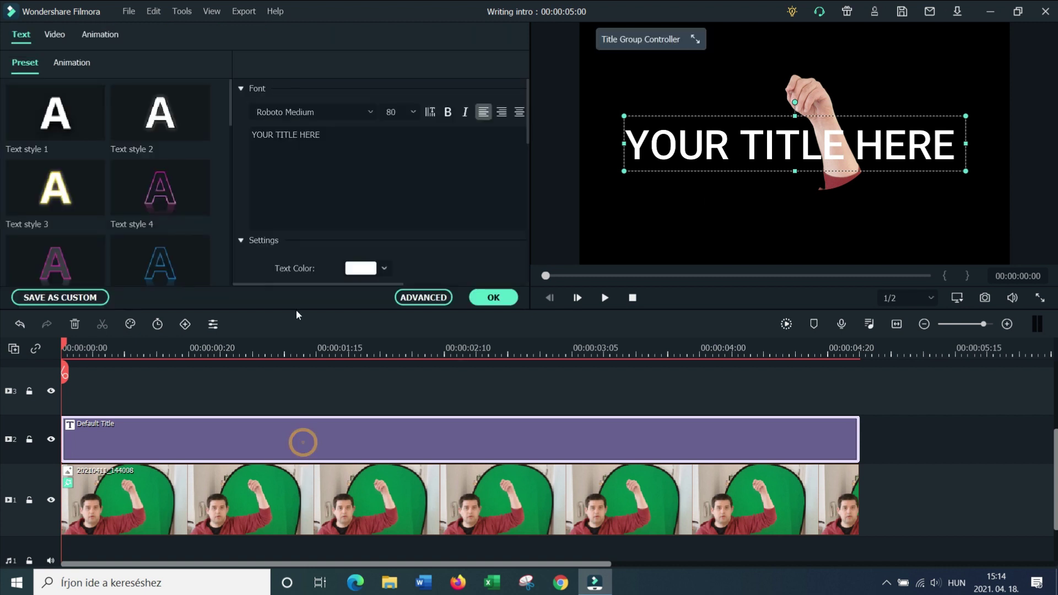
pyautogui.click(343, 139)
pyautogui.write('Here')
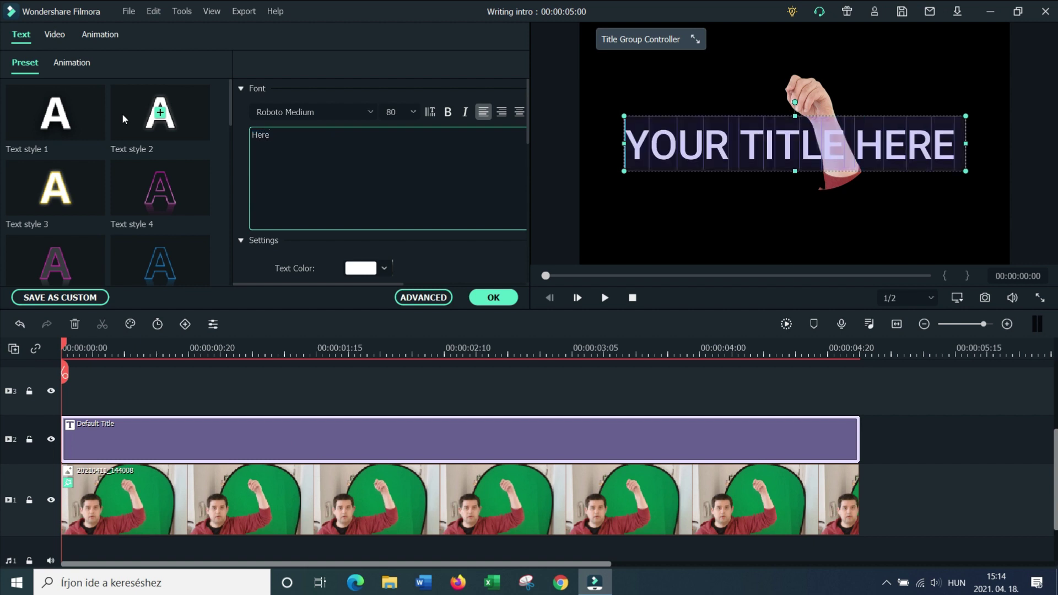
pyautogui.write("'s how to")
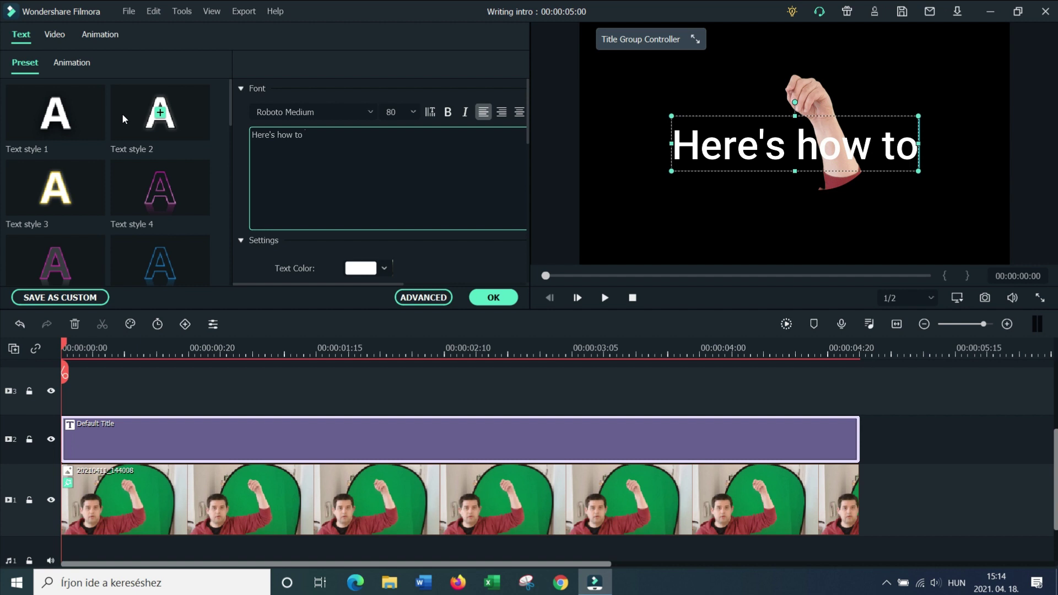
pyautogui.write(' handwrite.')
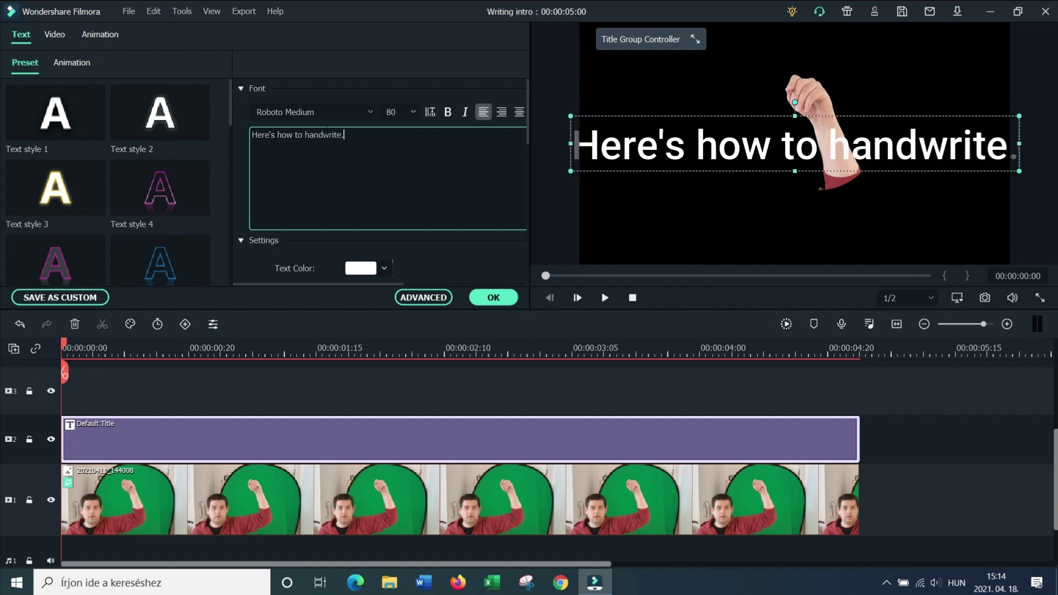
pyautogui.click(406, 111)
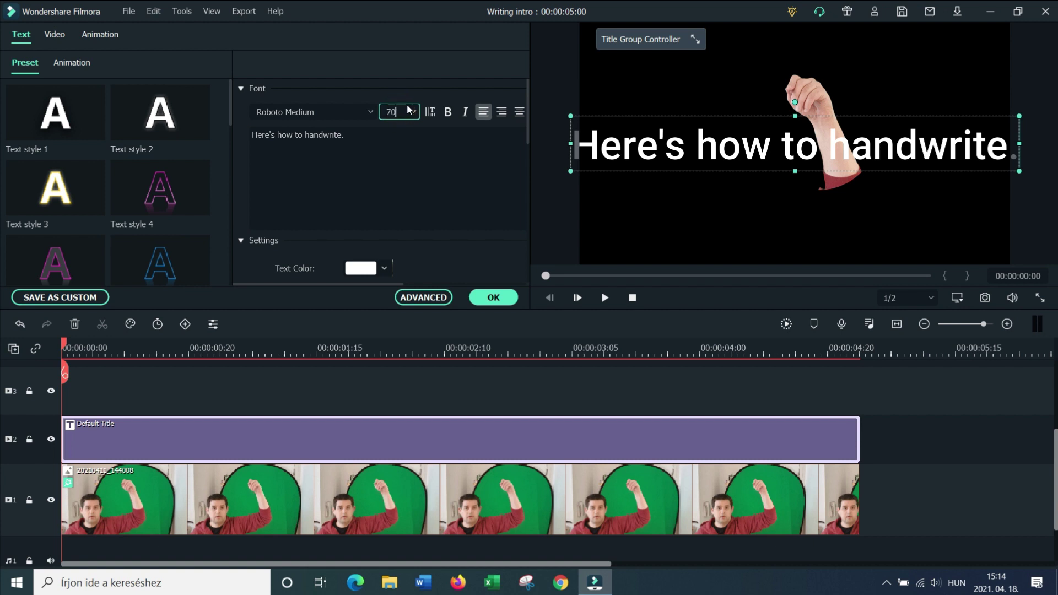
pyautogui.write('70')
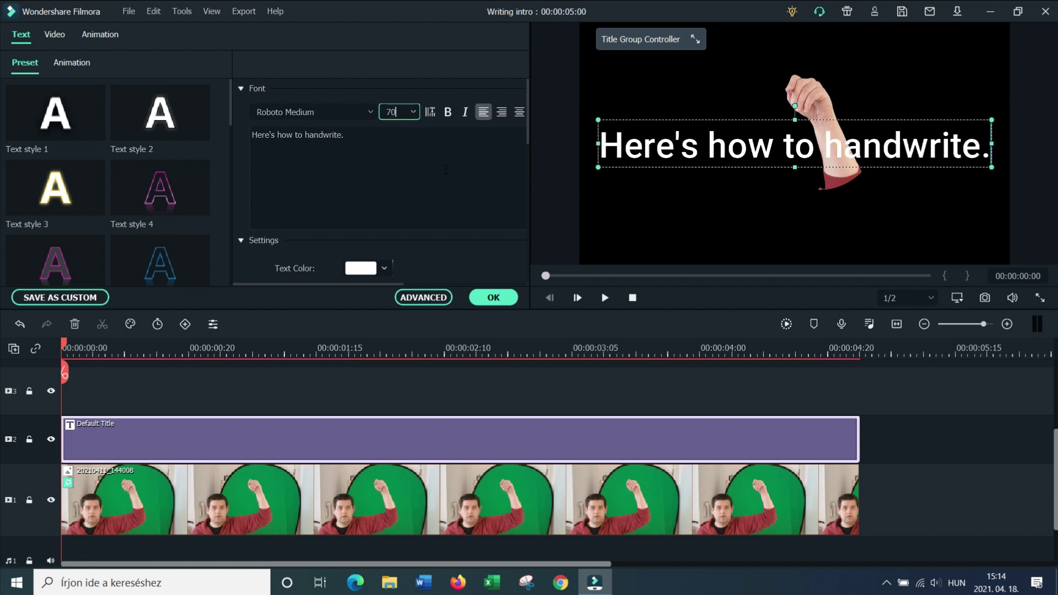
# - Move the keyed hand up in the preview, nudge the title higher, and lock track 2
pyautogui.click(809, 120)
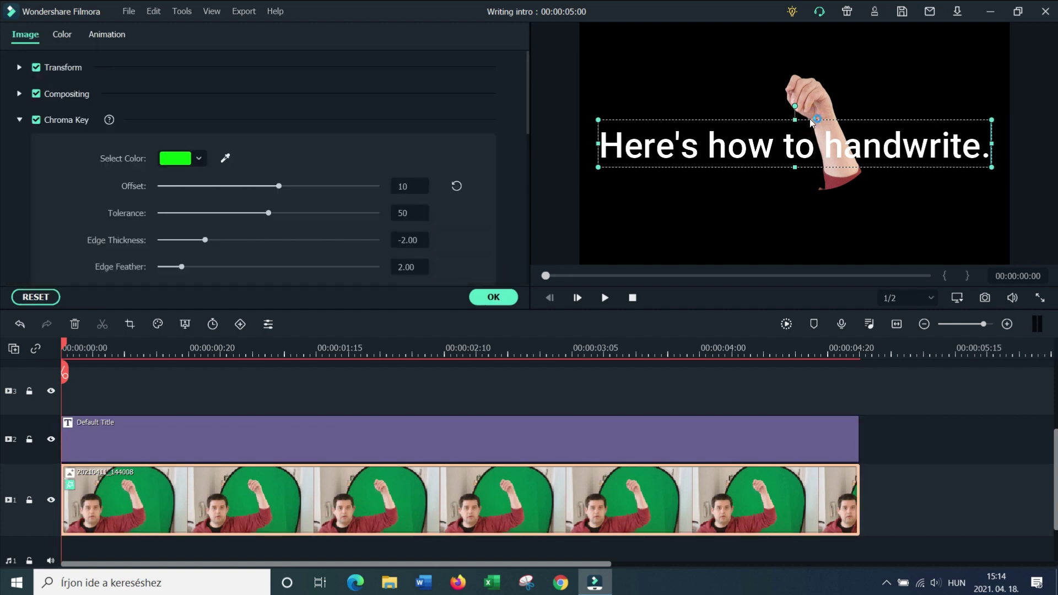
pyautogui.moveTo(809, 110); pyautogui.dragTo(652, 173)
pyautogui.doubleClick(239, 436)
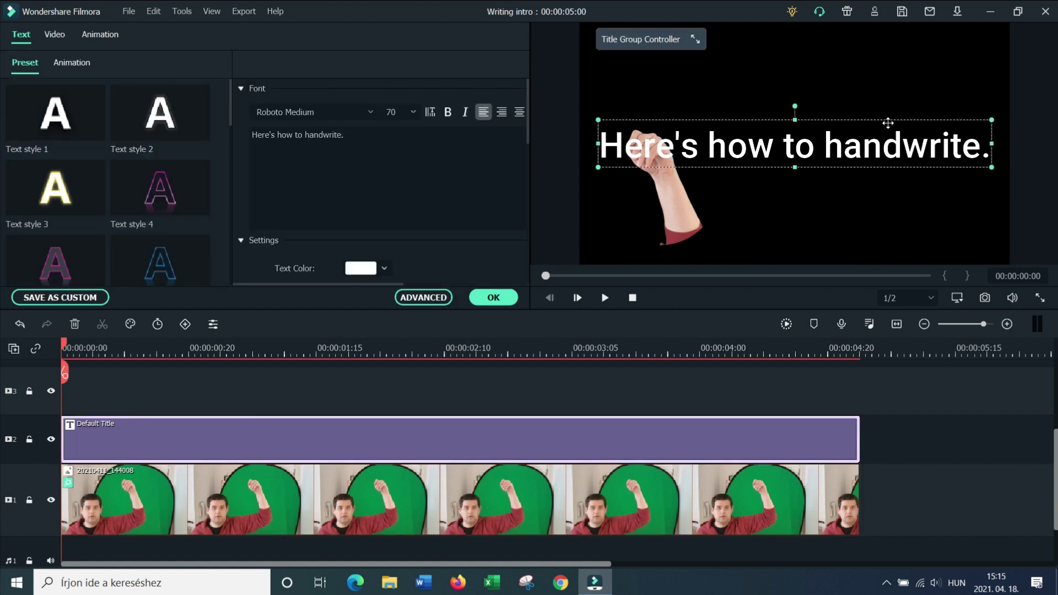
pyautogui.moveTo(888, 123); pyautogui.dragTo(884, 111)
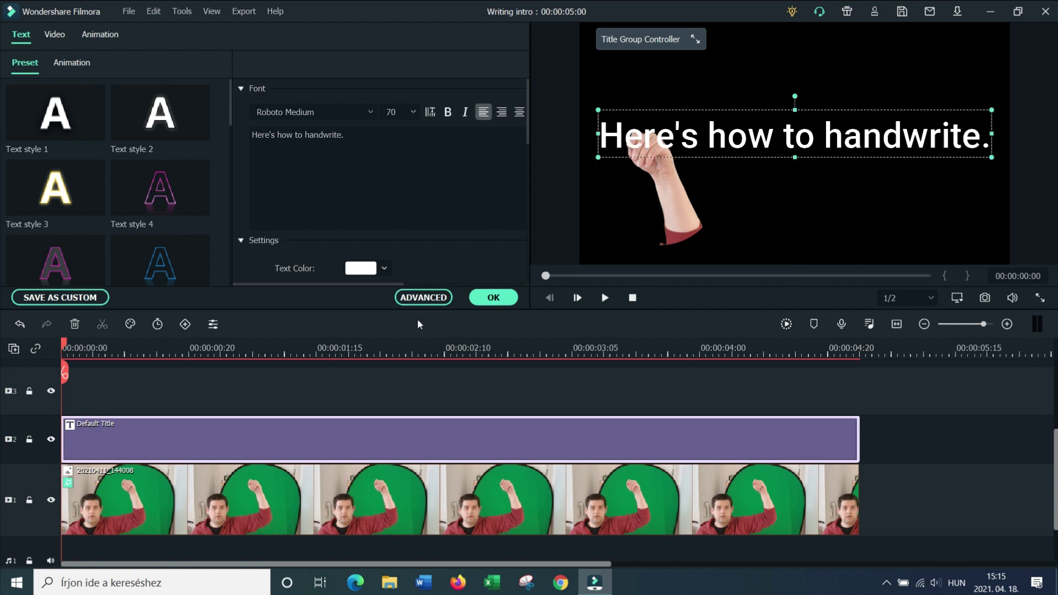
pyautogui.click(29, 440)
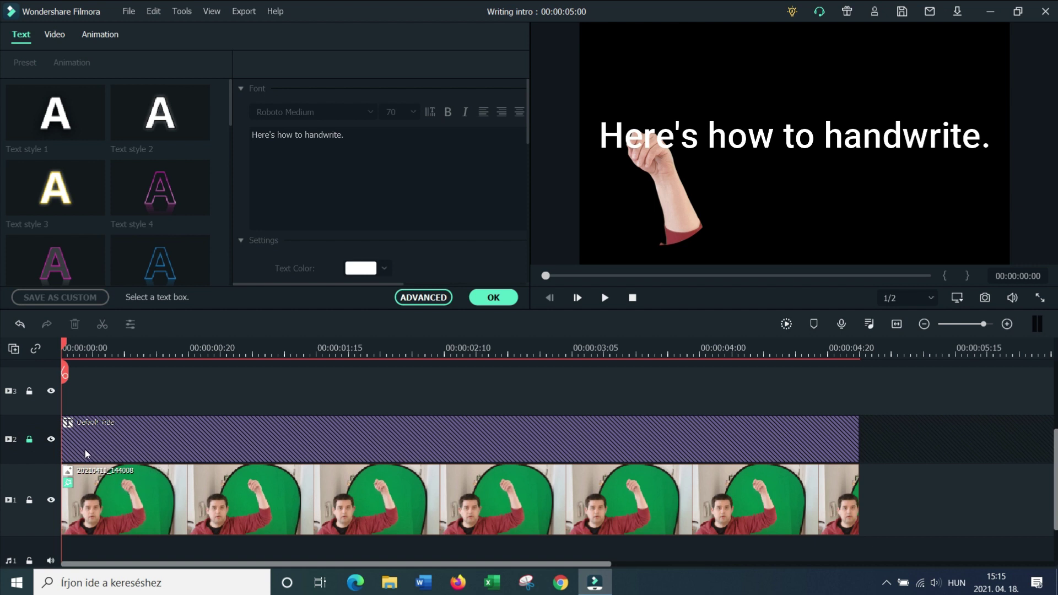
# - Unlock track 2 and give the title the Type Writer animation preset
pyautogui.click(29, 439)
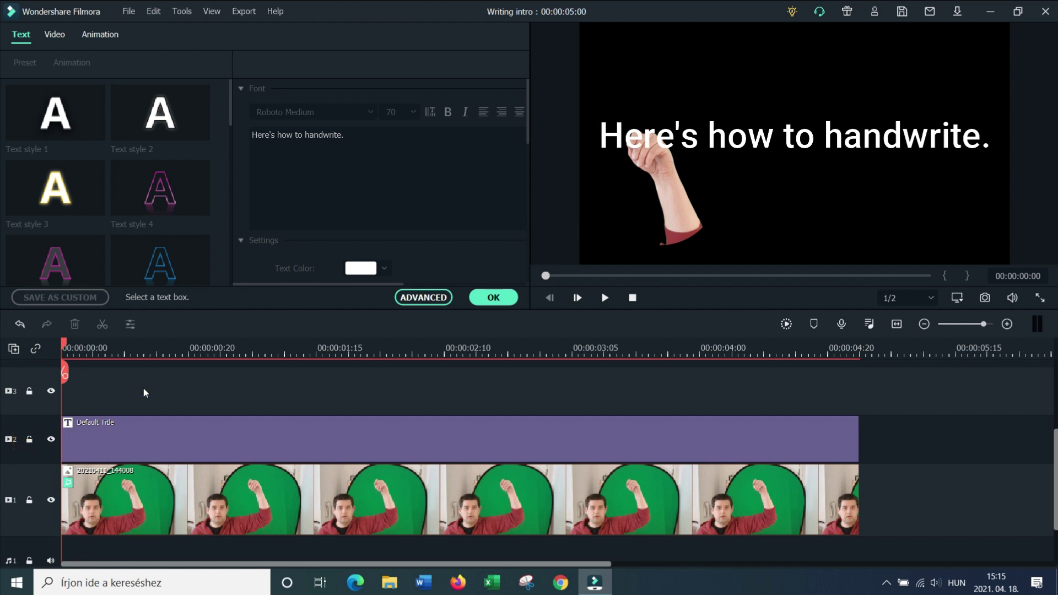
pyautogui.click(385, 439)
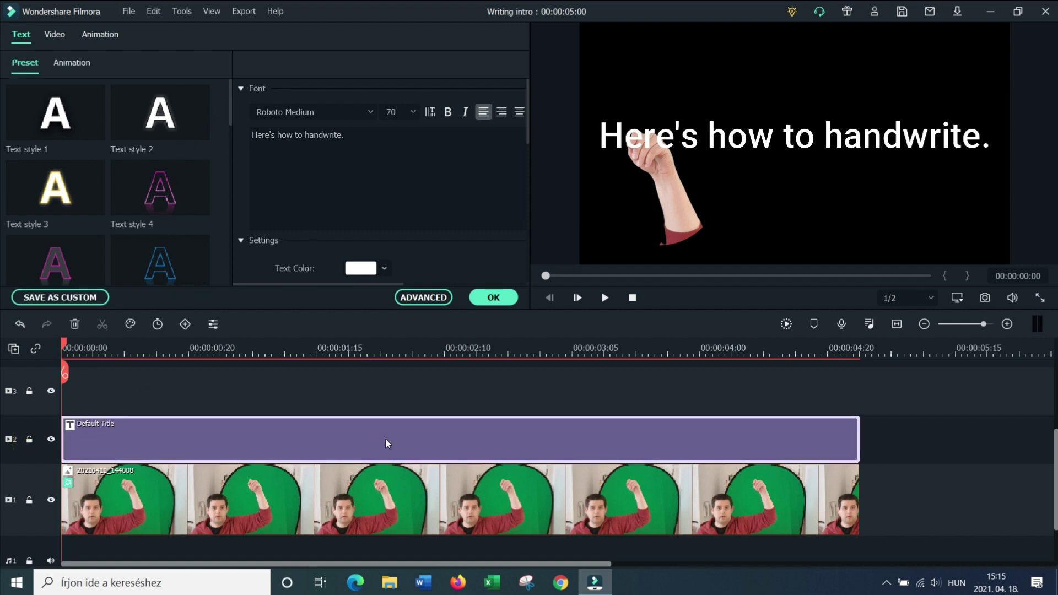
pyautogui.click(77, 65)
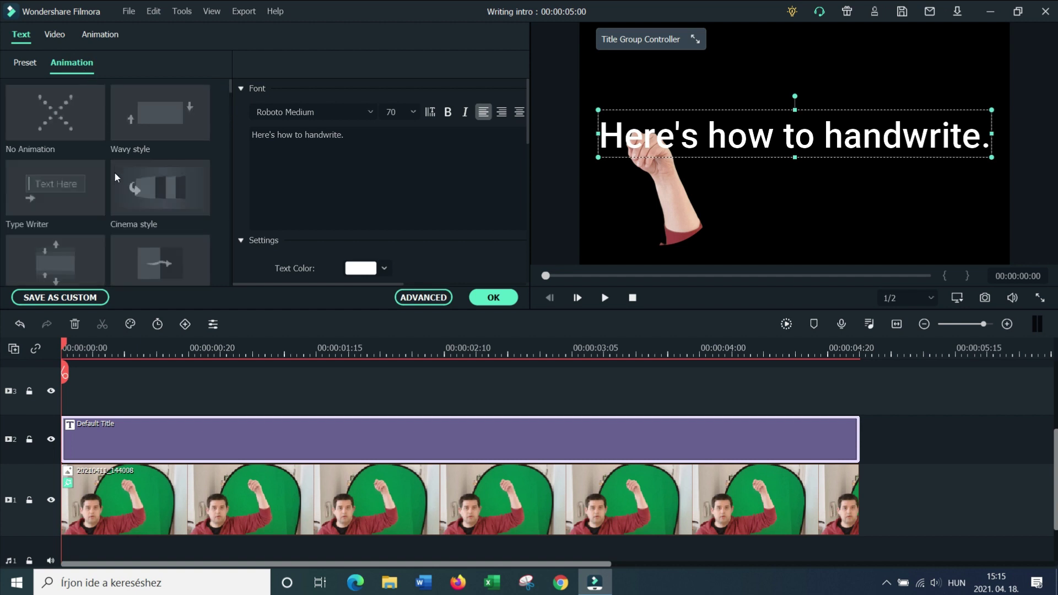
pyautogui.click(76, 195)
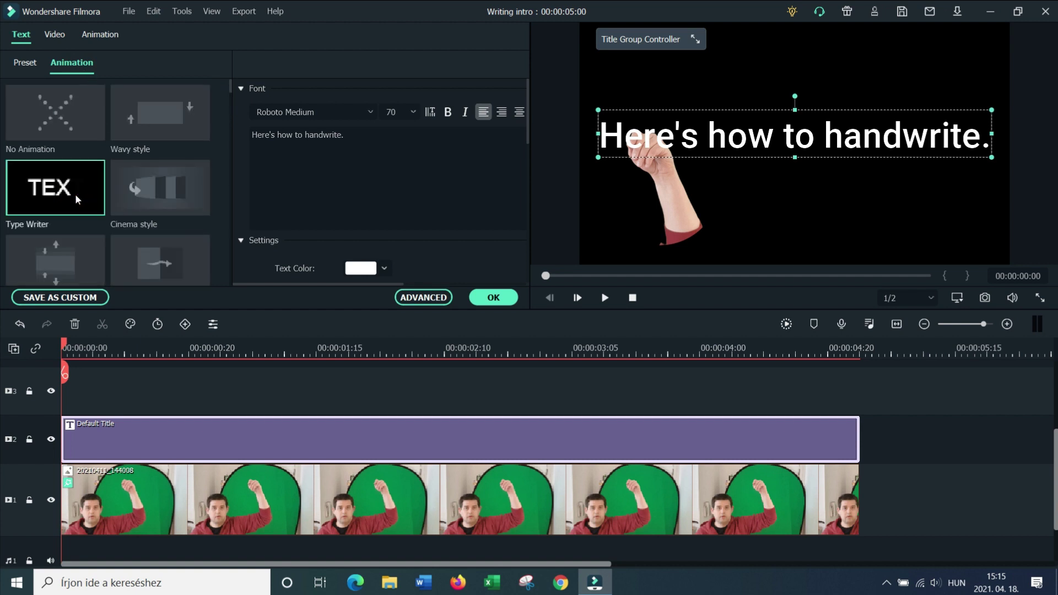
pyautogui.scroll(-2, 401, 181)
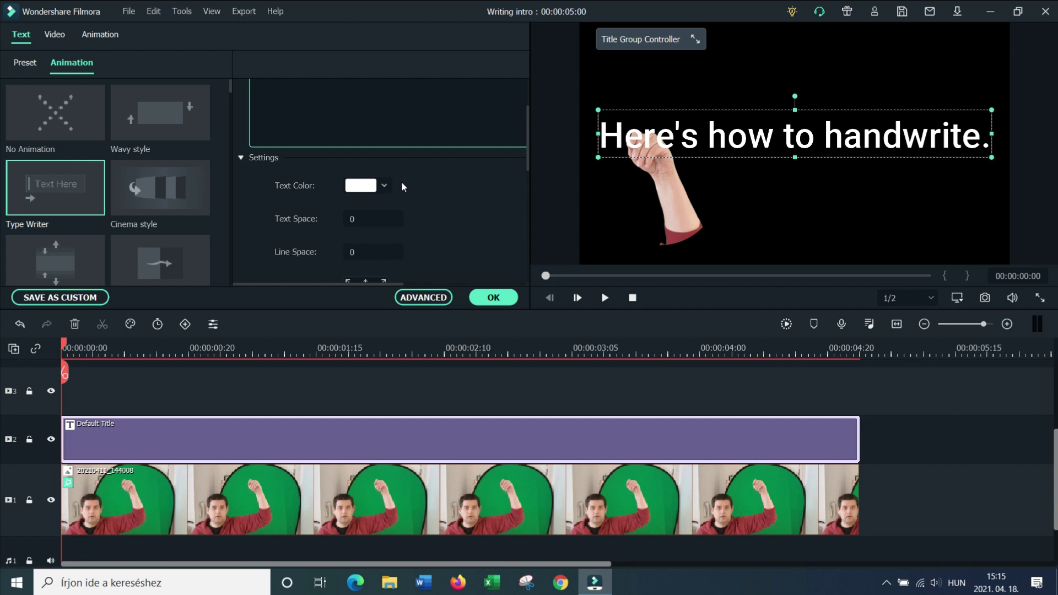
pyautogui.scroll(-1, 401, 185)
pyautogui.scroll(1, 403, 182)
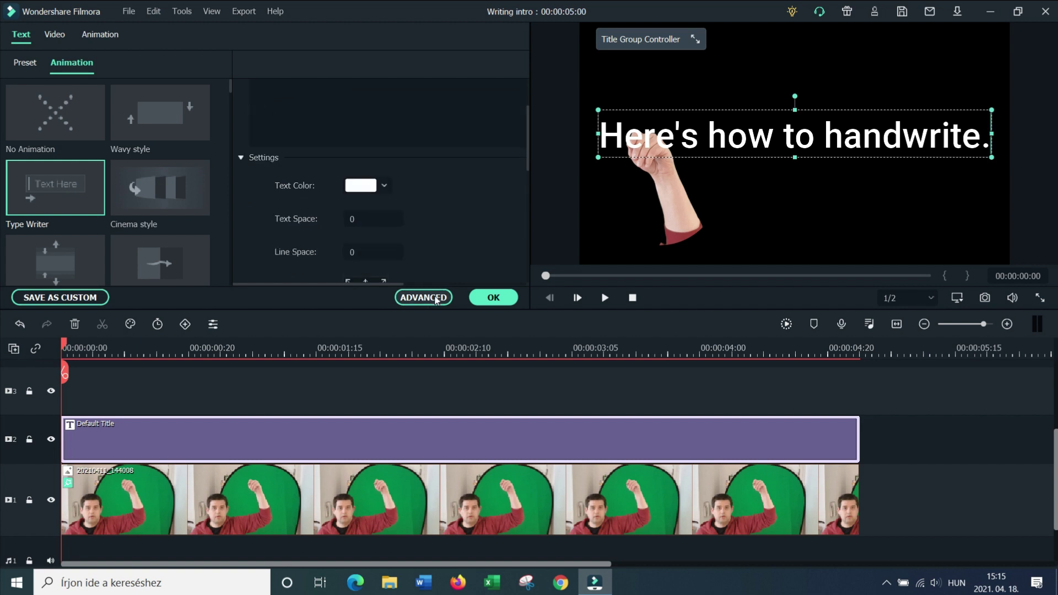
# - Preview the title's playback in the advanced text editor
pyautogui.click(435, 298)
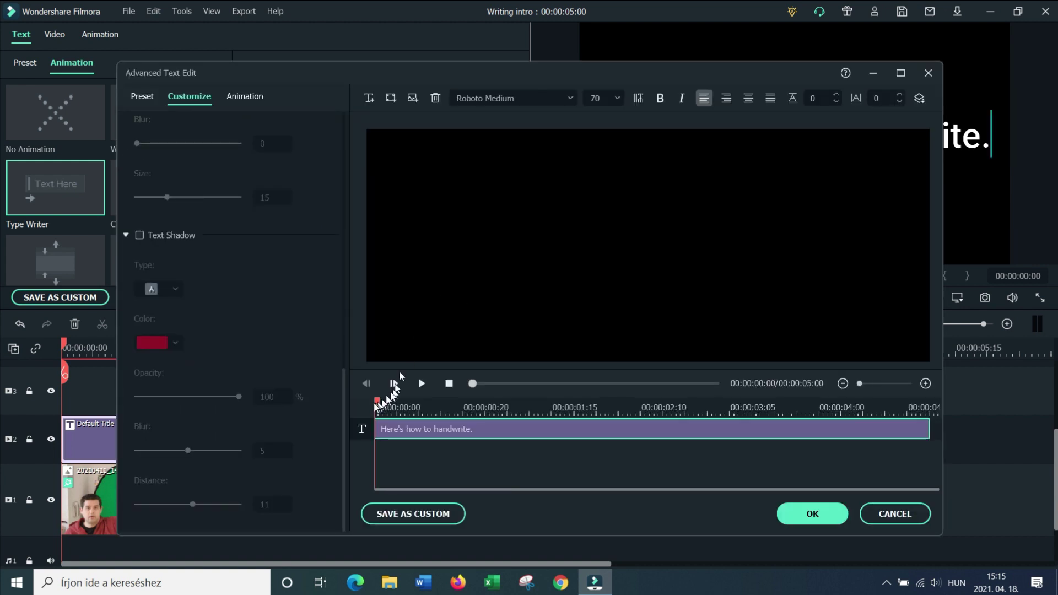
pyautogui.click(392, 407)
pyautogui.moveTo(397, 406); pyautogui.dragTo(307, 425)
pyautogui.click(425, 384)
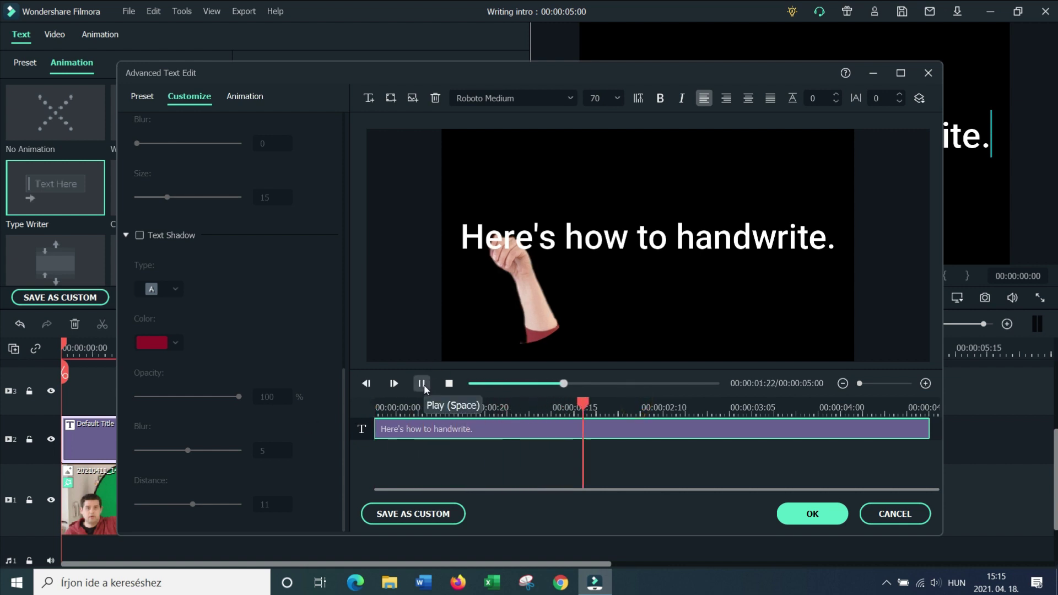
# - Choose Type Writer and trim its duration so typing ends near 00:00:02:10
pyautogui.click(245, 96)
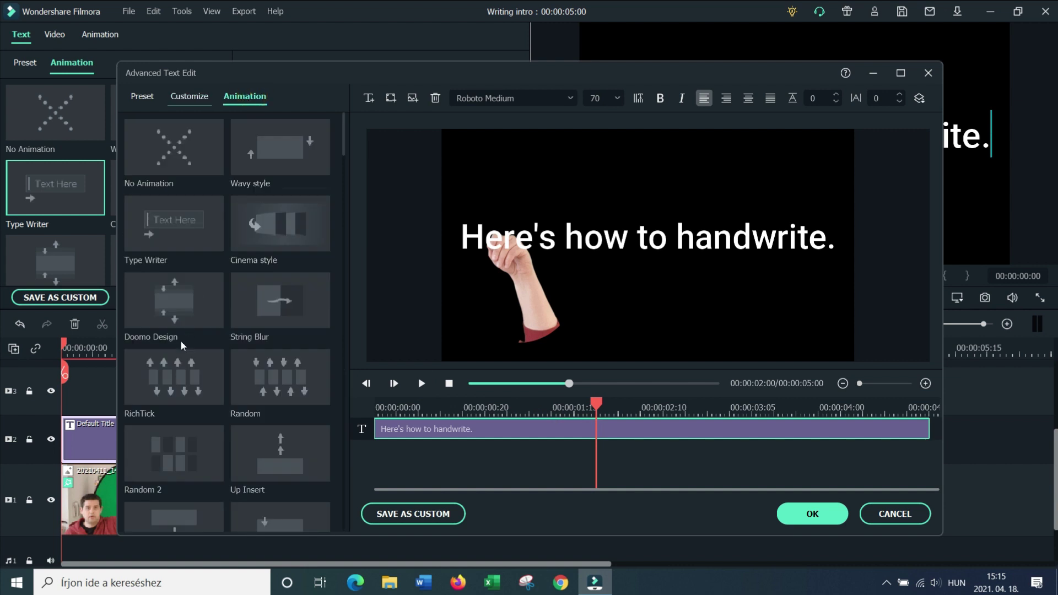
pyautogui.click(193, 236)
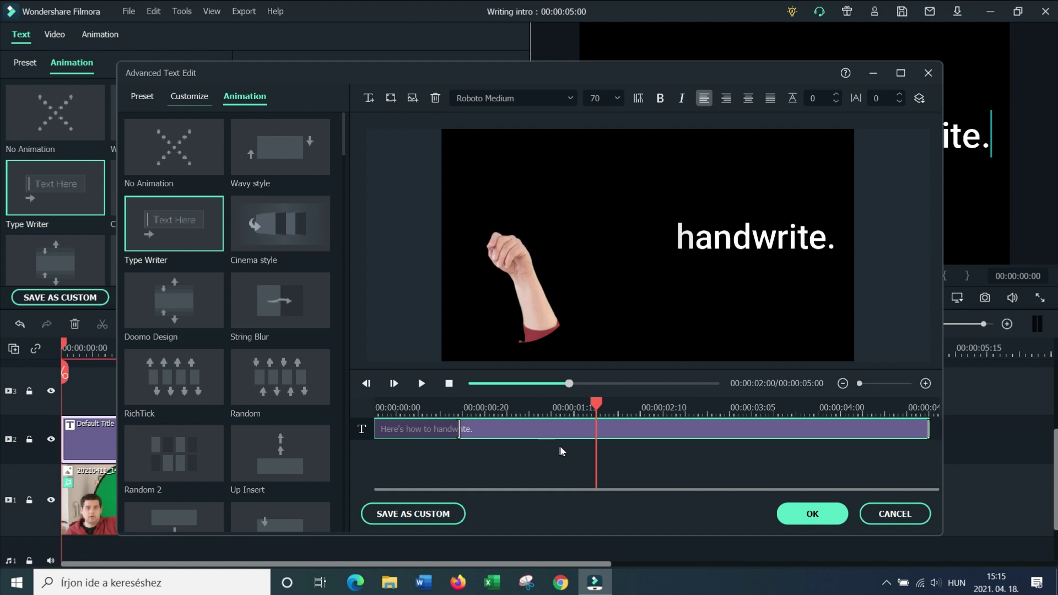
pyautogui.click(457, 427)
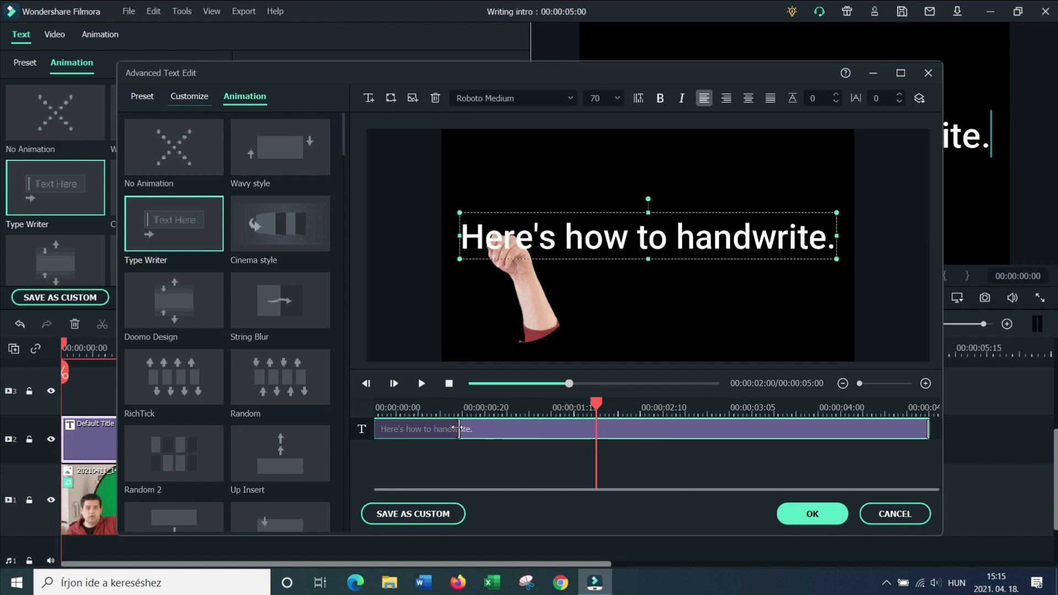
pyautogui.moveTo(458, 429)
pyautogui.mouseDown()
pyautogui.moveTo(925, 433)
pyautogui.moveTo(685, 406)
pyautogui.moveTo(378, 406)
pyautogui.moveTo(416, 387)
pyautogui.moveTo(904, 389)
pyautogui.mouseUp()
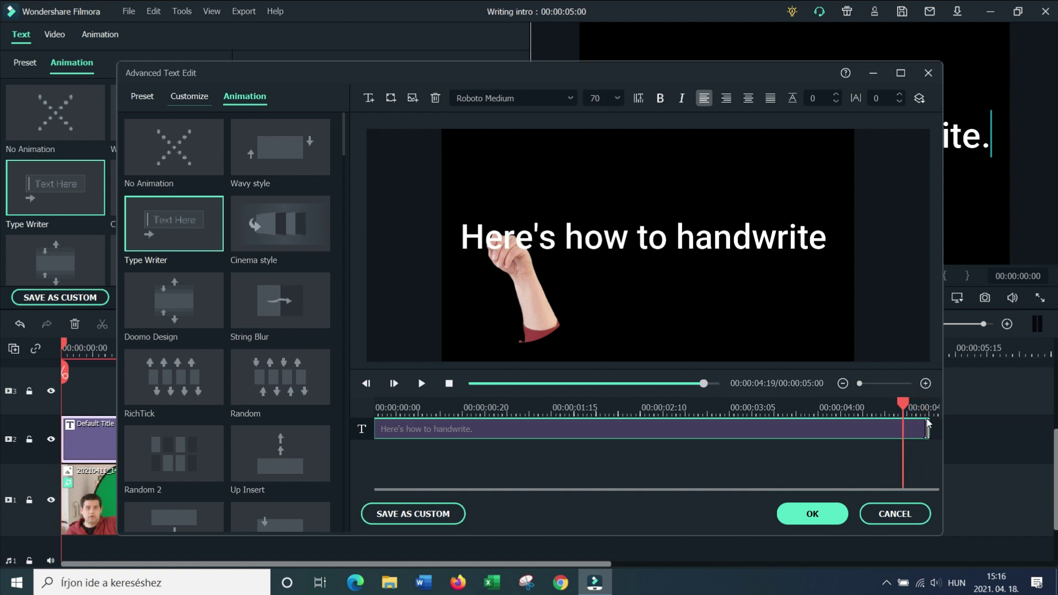
pyautogui.moveTo(926, 426); pyautogui.dragTo(661, 435)
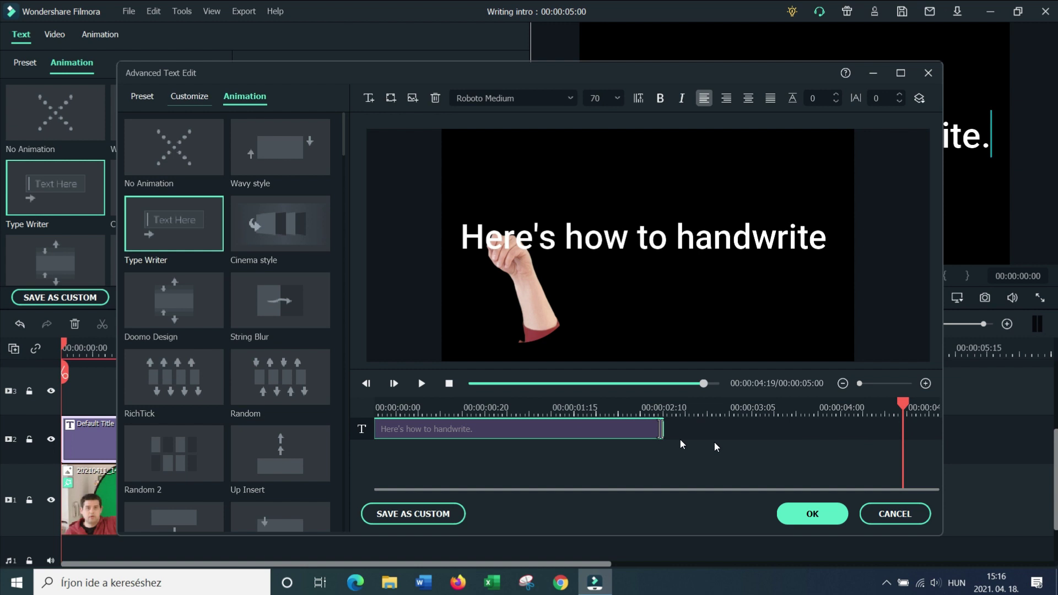
pyautogui.moveTo(903, 408); pyautogui.dragTo(662, 408)
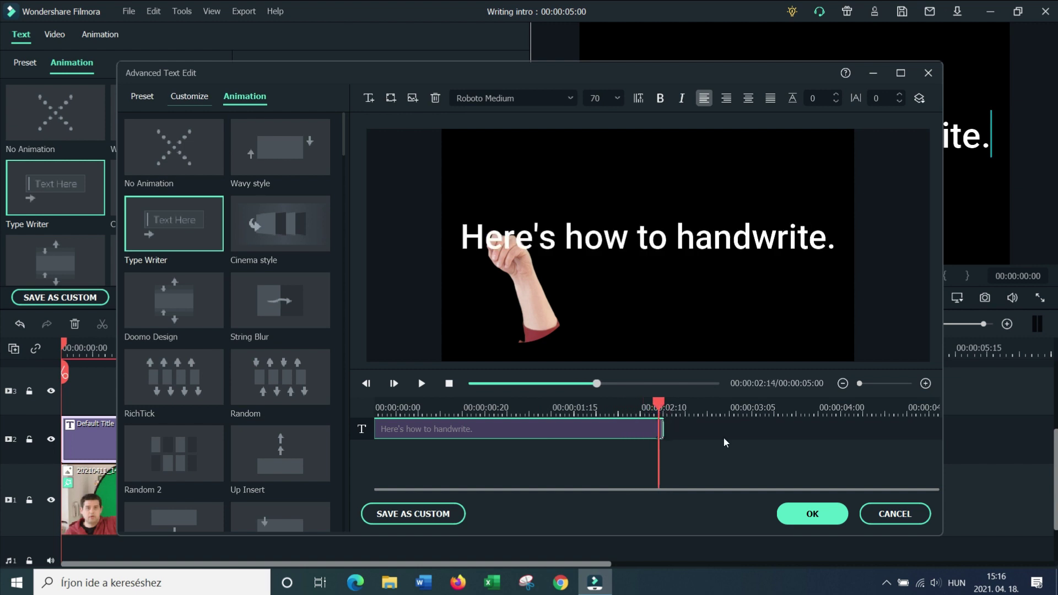
pyautogui.click(806, 514)
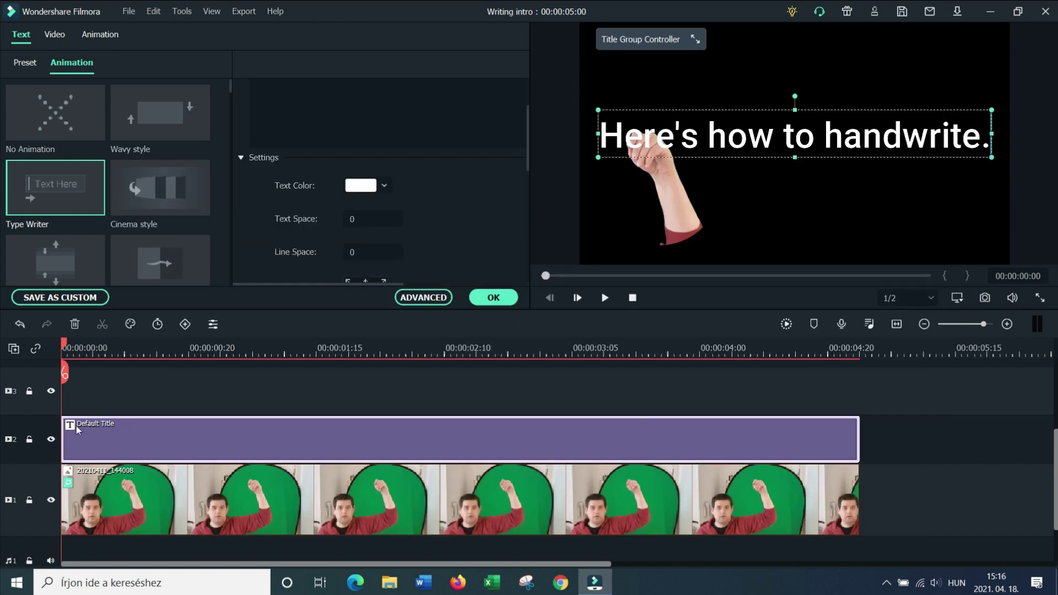
# - Lock track 2 and keyframe the hand's starting position at X -45, Y 4
pyautogui.click(30, 440)
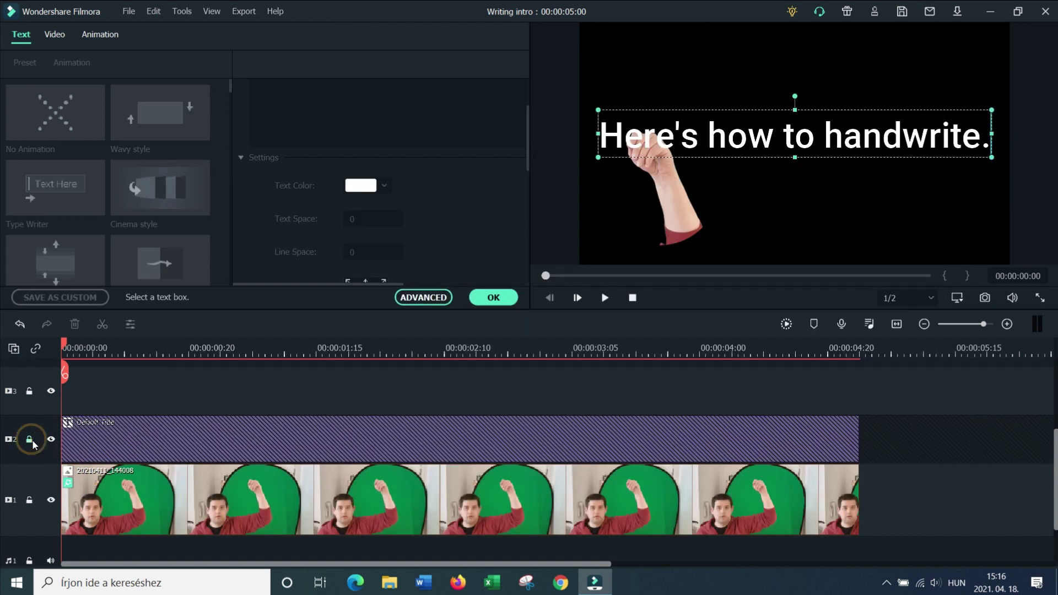
pyautogui.doubleClick(97, 493)
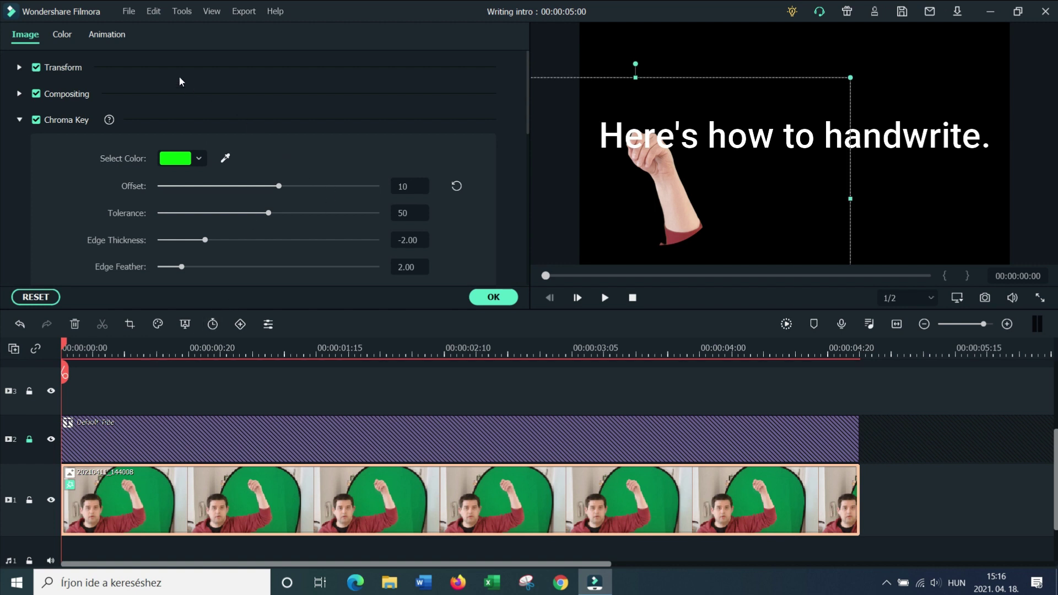
pyautogui.click(106, 35)
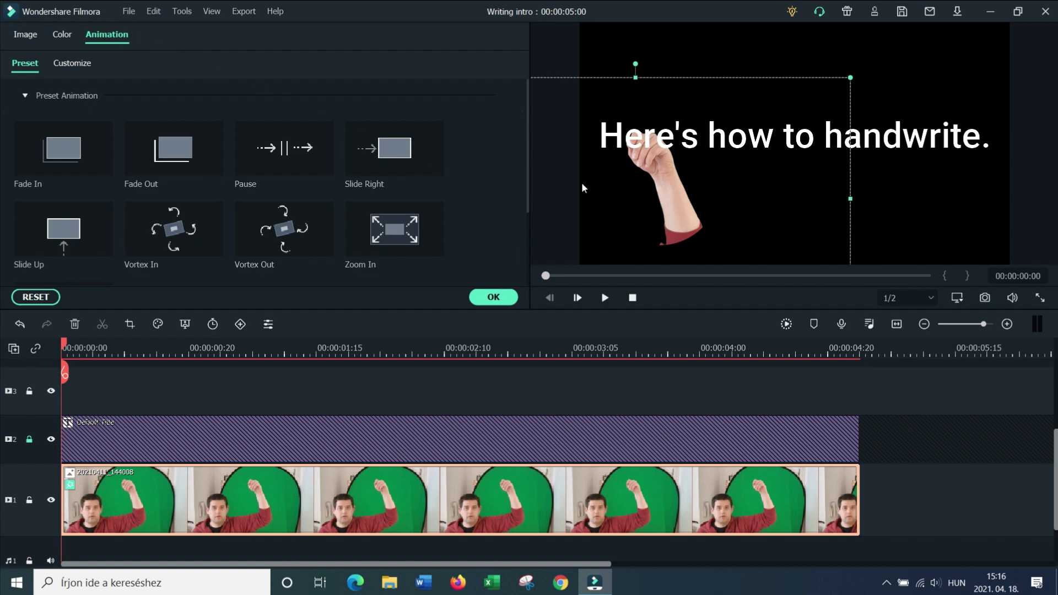
pyautogui.click(76, 62)
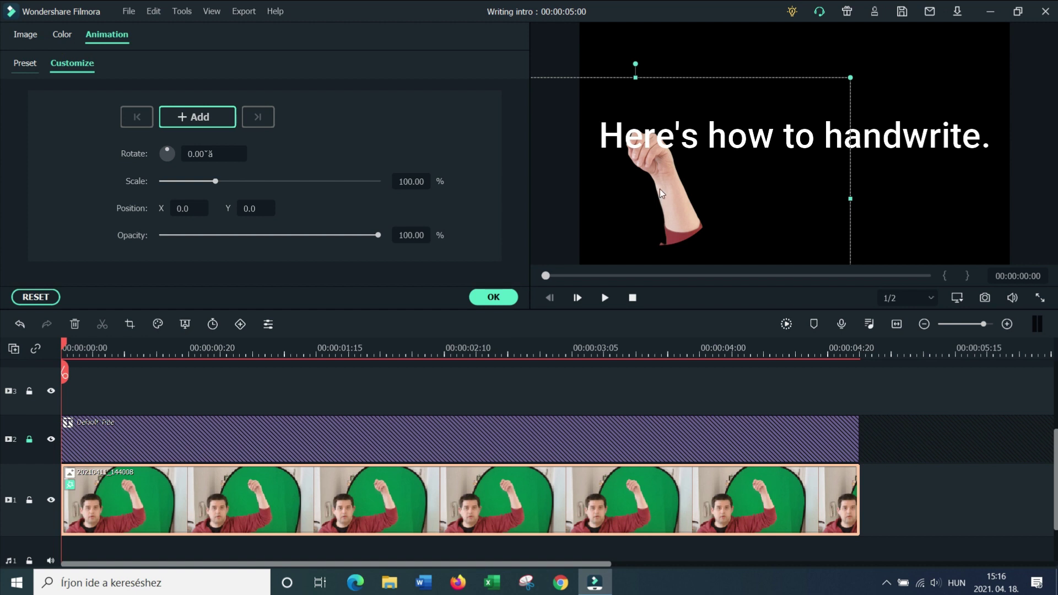
pyautogui.moveTo(662, 185); pyautogui.dragTo(644, 181)
pyautogui.moveTo(644, 180); pyautogui.dragTo(637, 180)
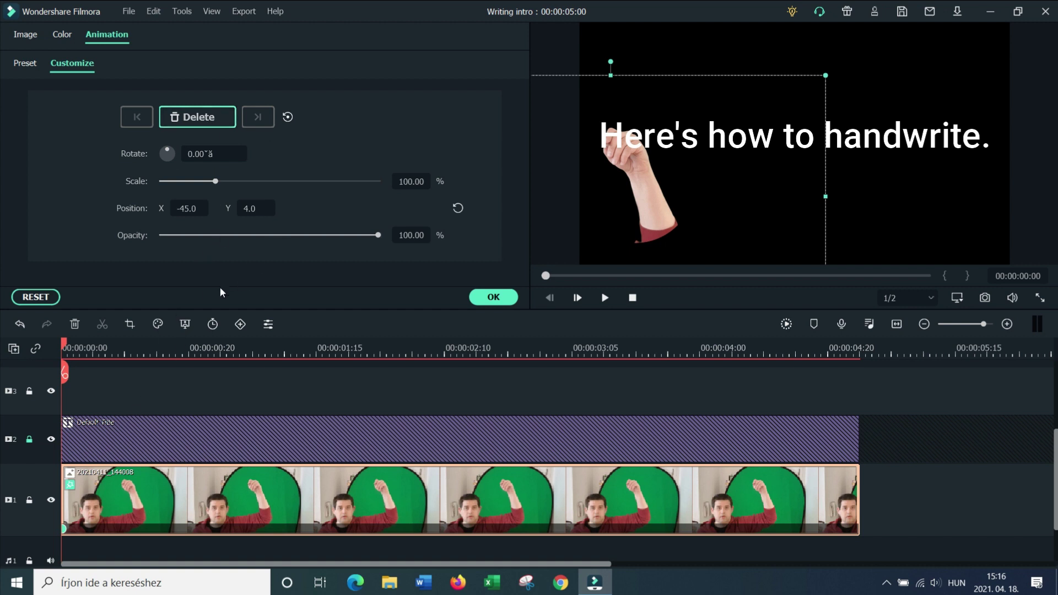
# - At 00:00:02:14, keyframe the hand at the title's end (X 647.7, Y 4)
pyautogui.moveTo(66, 344); pyautogui.dragTo(477, 351)
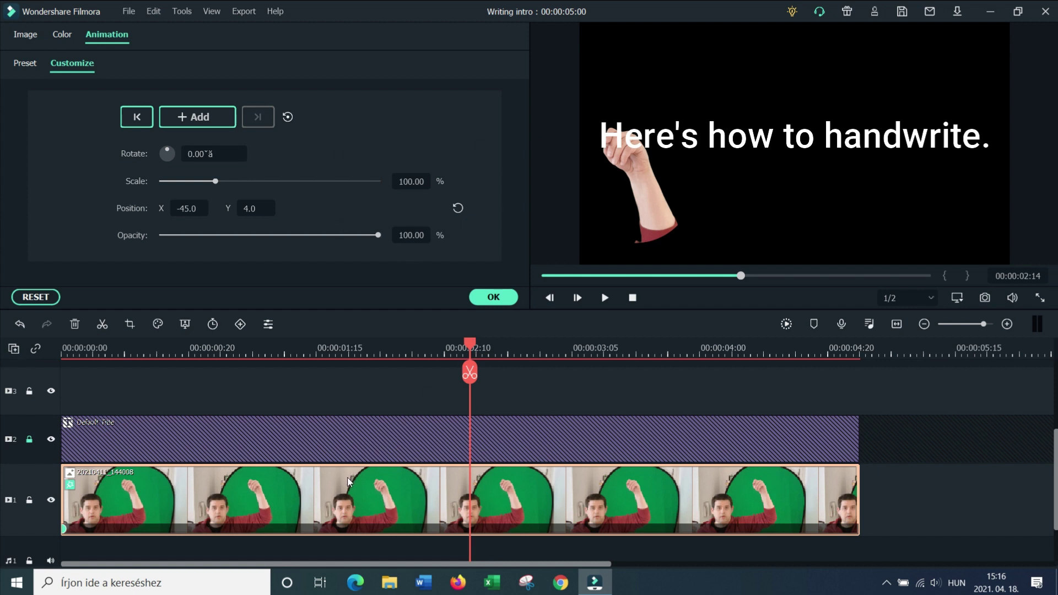
pyautogui.moveTo(636, 160); pyautogui.dragTo(1005, 156)
pyautogui.moveTo(469, 347)
pyautogui.mouseDown()
pyautogui.moveTo(328, 335)
pyautogui.moveTo(65, 346)
pyautogui.moveTo(472, 353)
pyautogui.mouseUp()
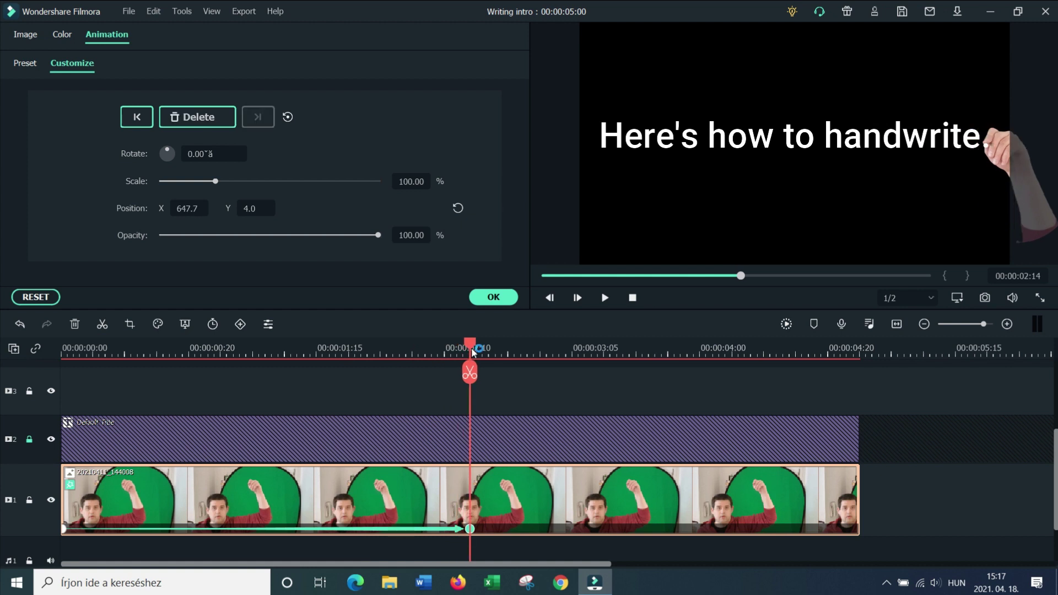
# - Keep the hand animation changes and unlock title track 2 for editing
pyautogui.click(499, 298)
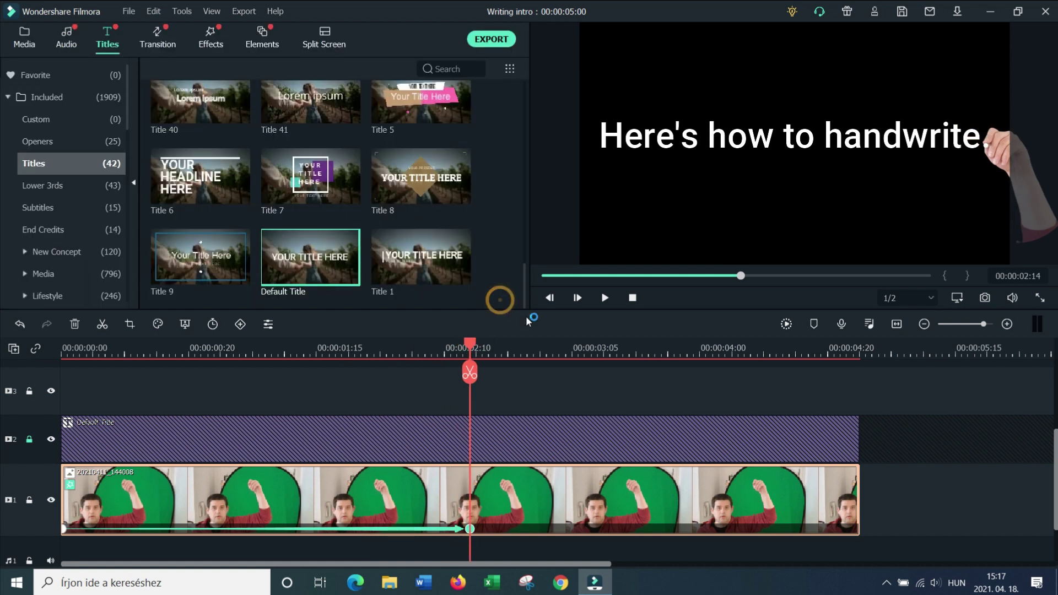
pyautogui.click(31, 441)
pyautogui.click(859, 444)
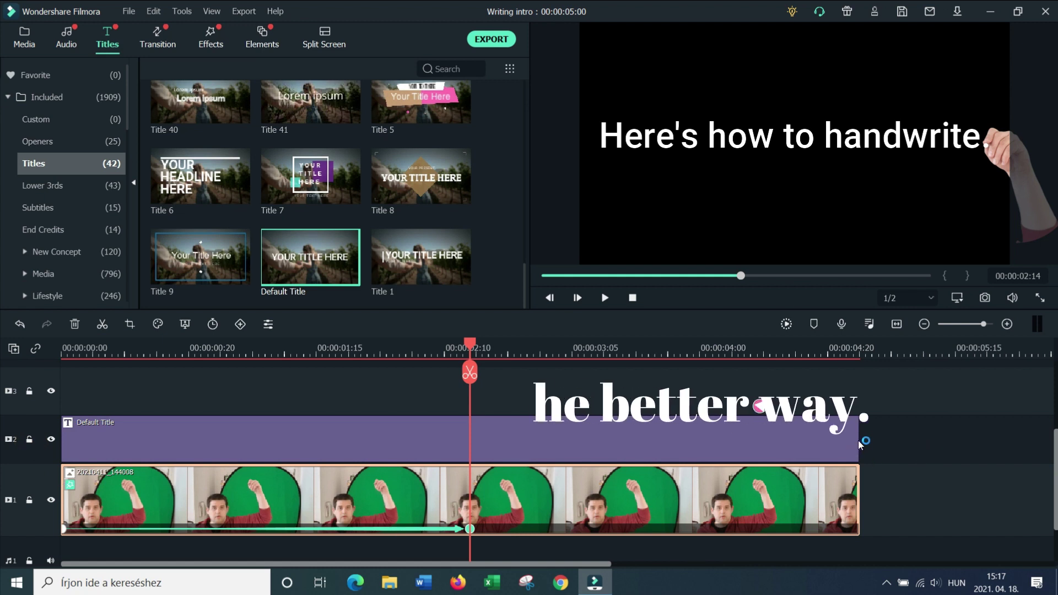
# - Trim the title and hand clips to end at 00:00:02:14, then relock the title track
pyautogui.moveTo(860, 444); pyautogui.dragTo(814, 455)
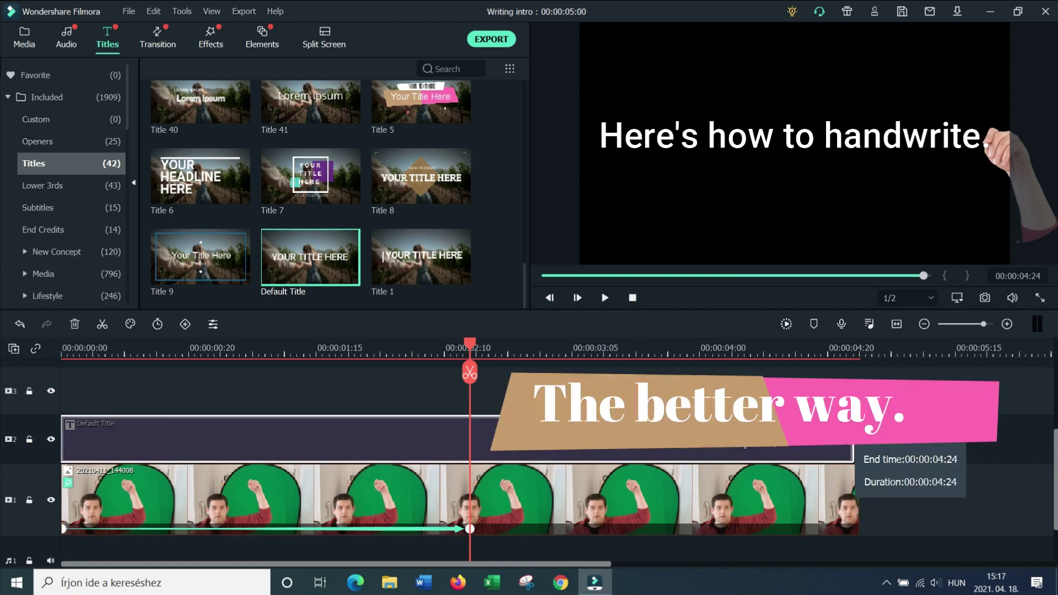
pyautogui.moveTo(649, 455); pyautogui.dragTo(469, 455)
pyautogui.moveTo(858, 483); pyautogui.dragTo(466, 494)
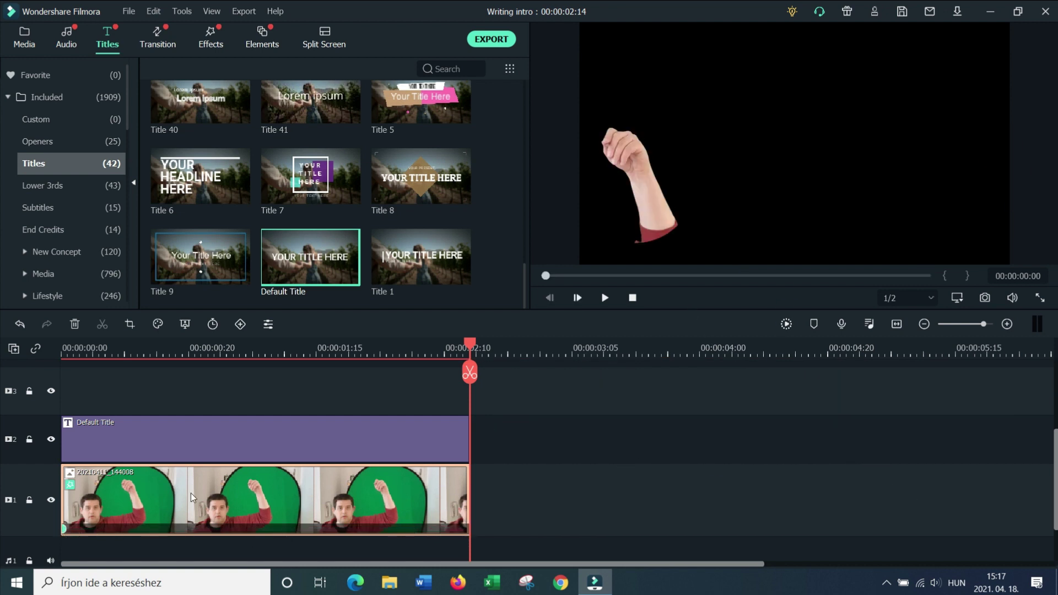
pyautogui.press('Home')
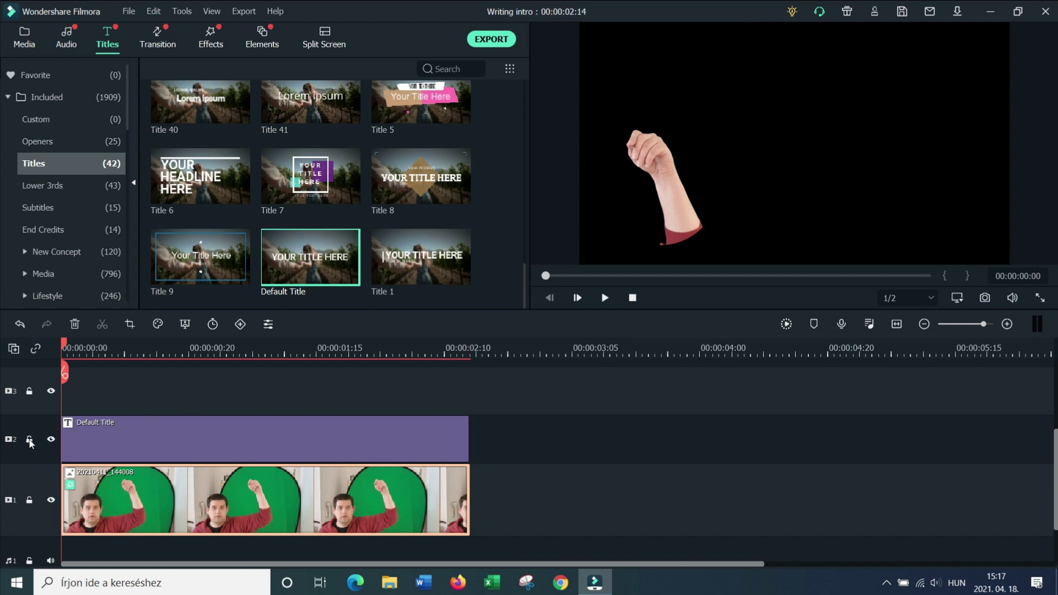
pyautogui.click(29, 440)
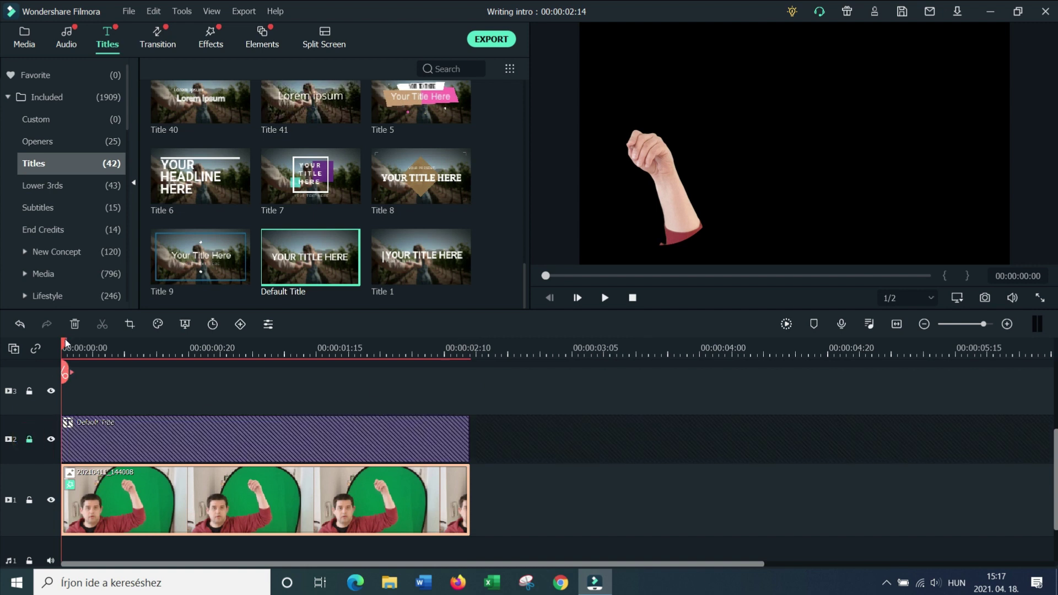
# - Place the hand at the title's first letter as its opening keyframe, X -48.1, Y -2.0
pyautogui.doubleClick(180, 501)
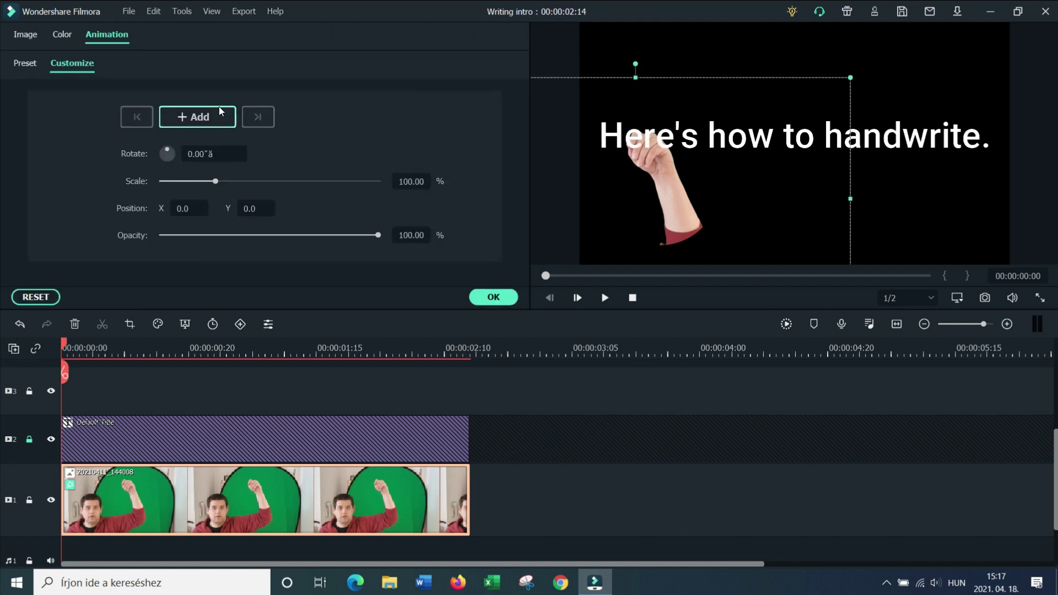
pyautogui.moveTo(663, 182); pyautogui.dragTo(638, 182)
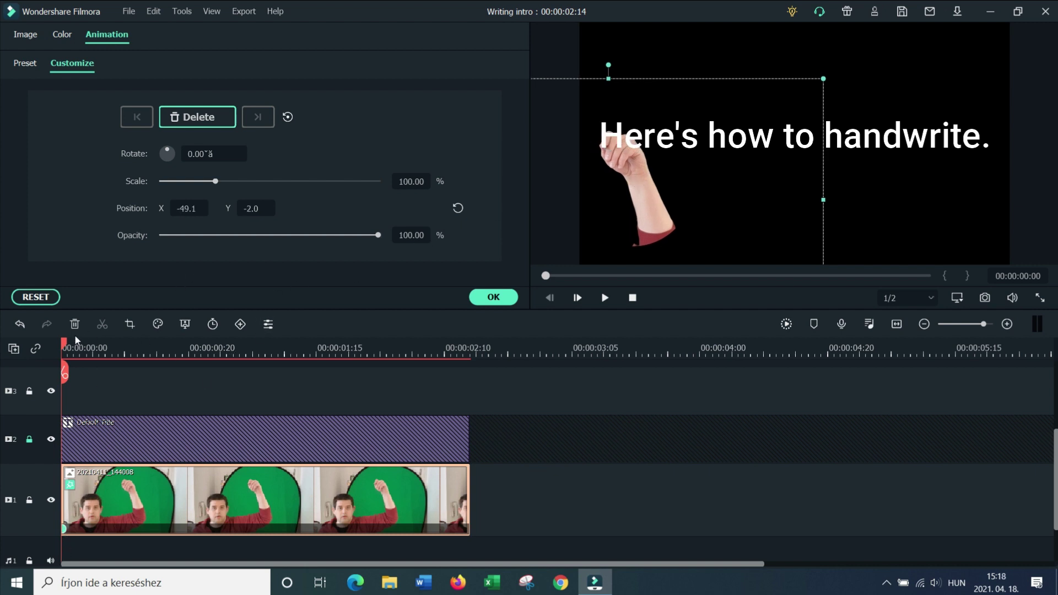
pyautogui.click(988, 324)
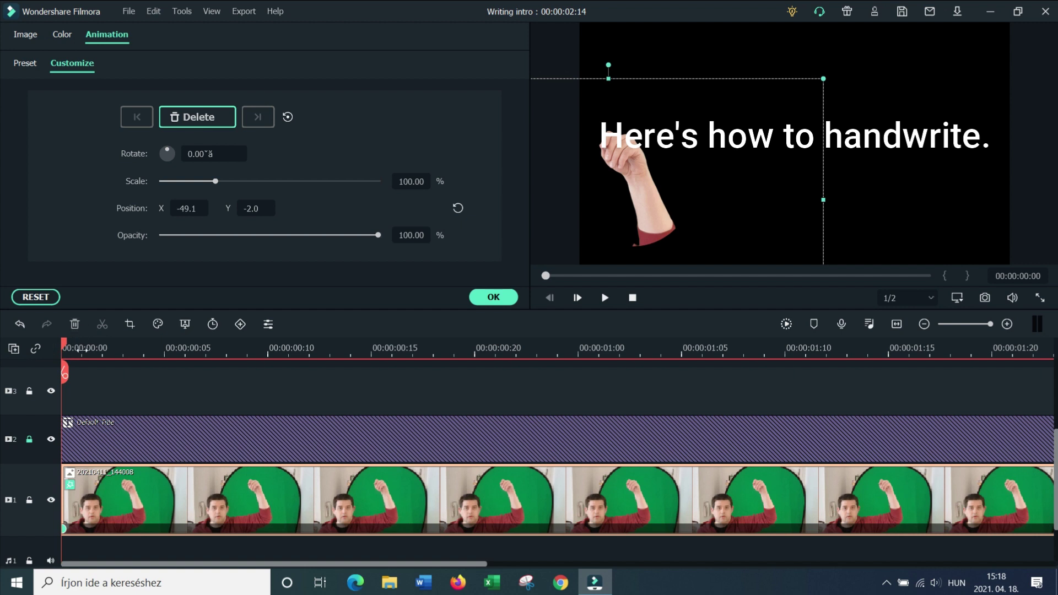
pyautogui.press('Right')
# - Add per-frame hand keyframes for frames 1–4 tracking 'H', 'He', 'Her', ending at X 47.0, Y 32.1
pyautogui.click(81, 347)
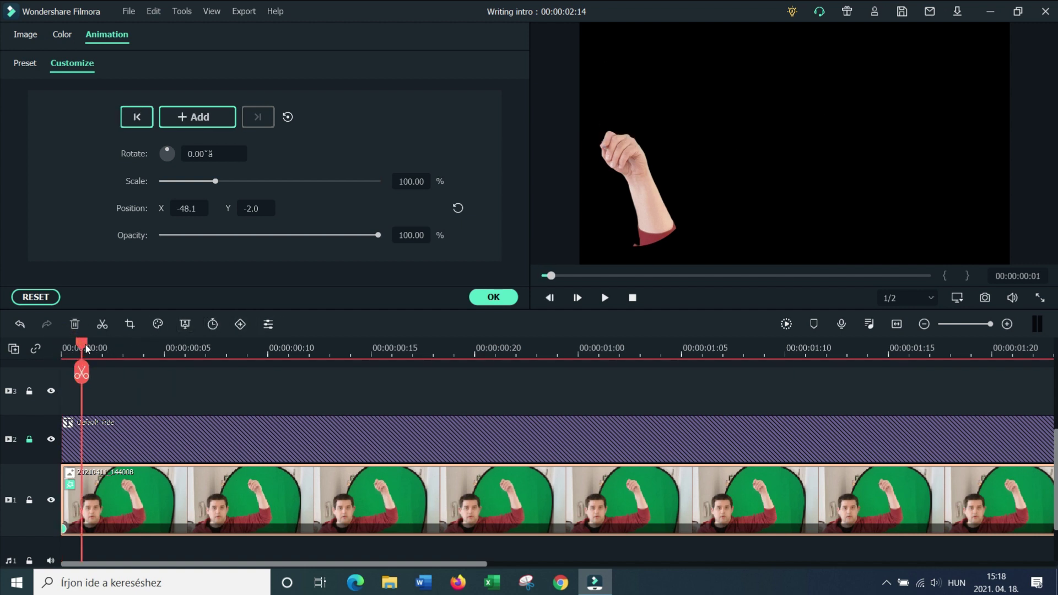
pyautogui.moveTo(631, 164); pyautogui.dragTo(631, 160)
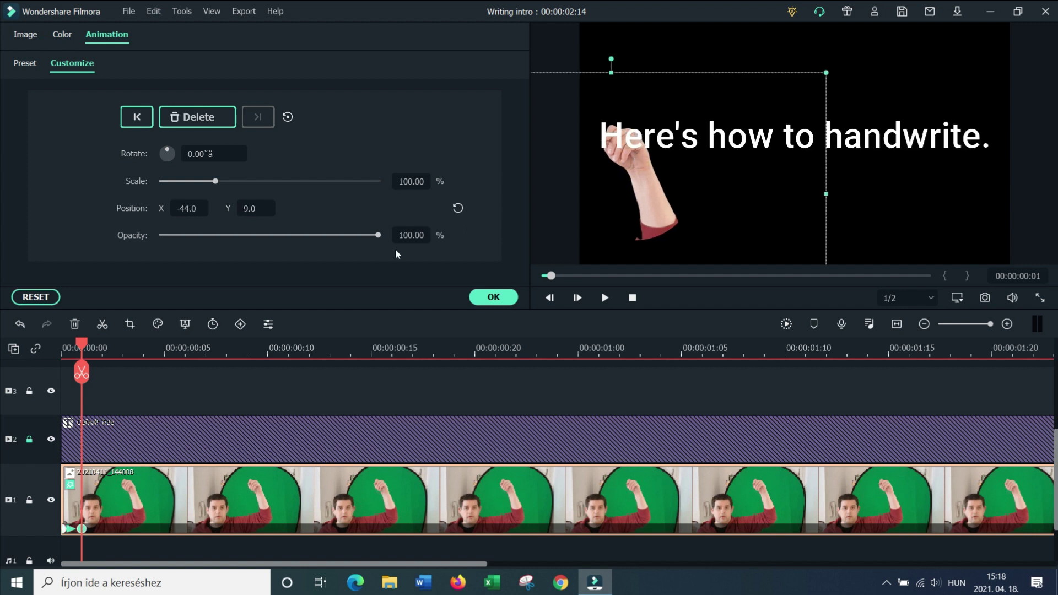
pyautogui.click(102, 347)
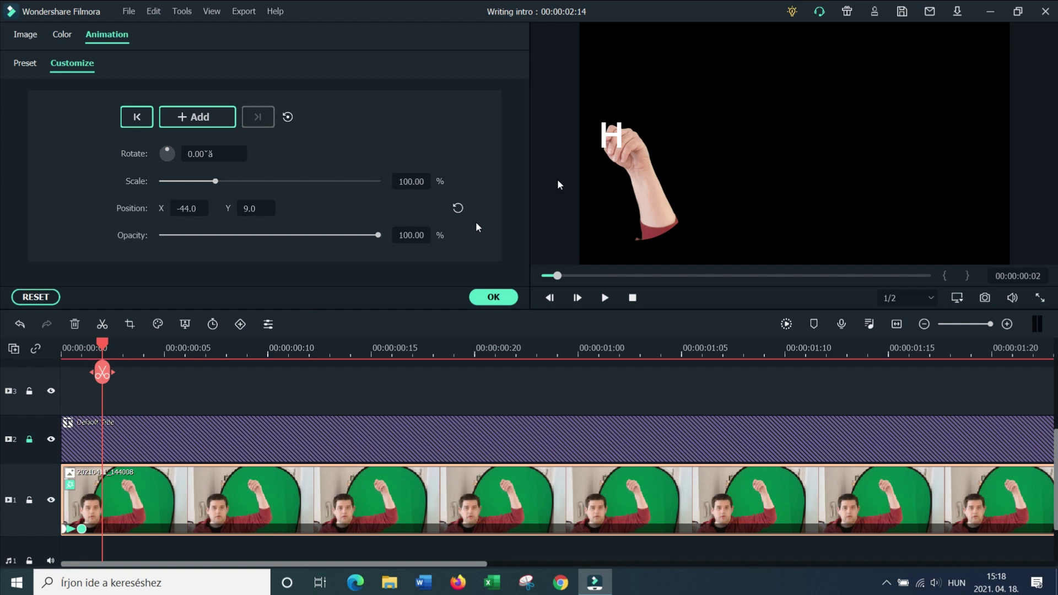
pyautogui.moveTo(643, 157); pyautogui.dragTo(656, 150)
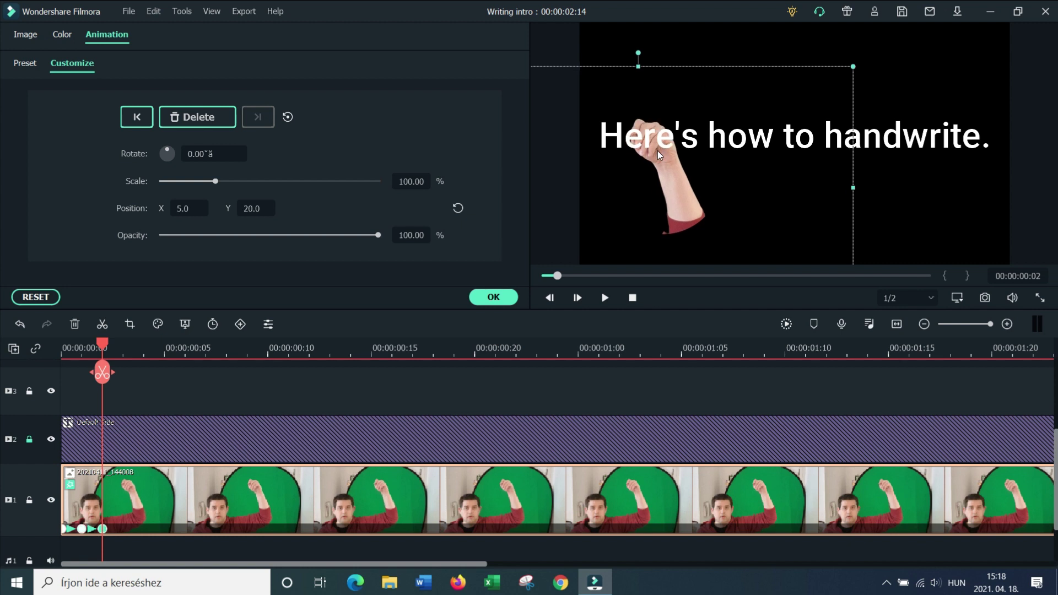
pyautogui.click(126, 351)
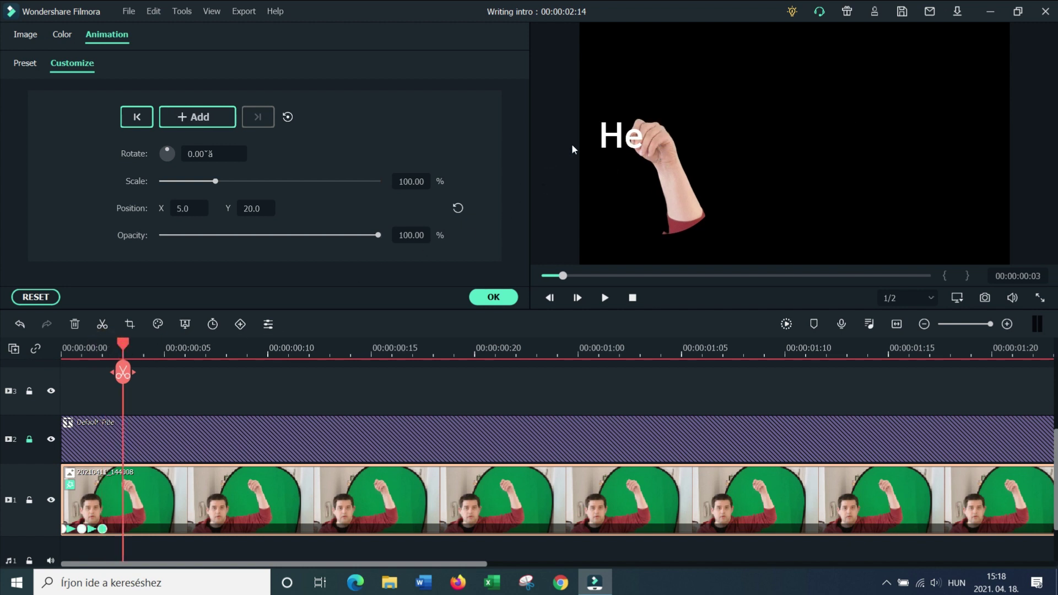
pyautogui.moveTo(668, 140); pyautogui.dragTo(667, 154)
pyautogui.press('Right')
pyautogui.press('Right')
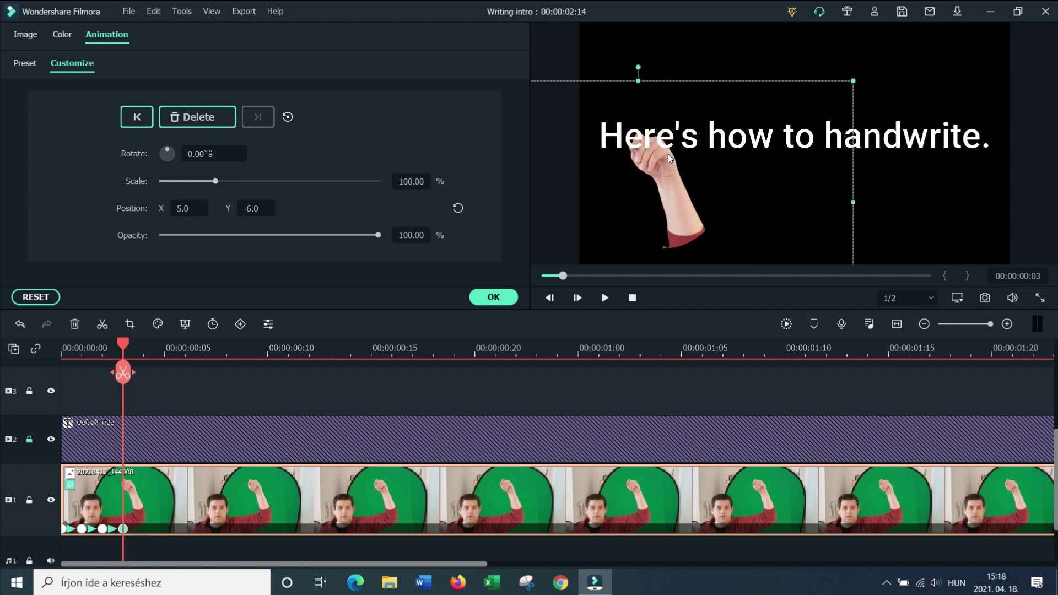
pyautogui.click(149, 349)
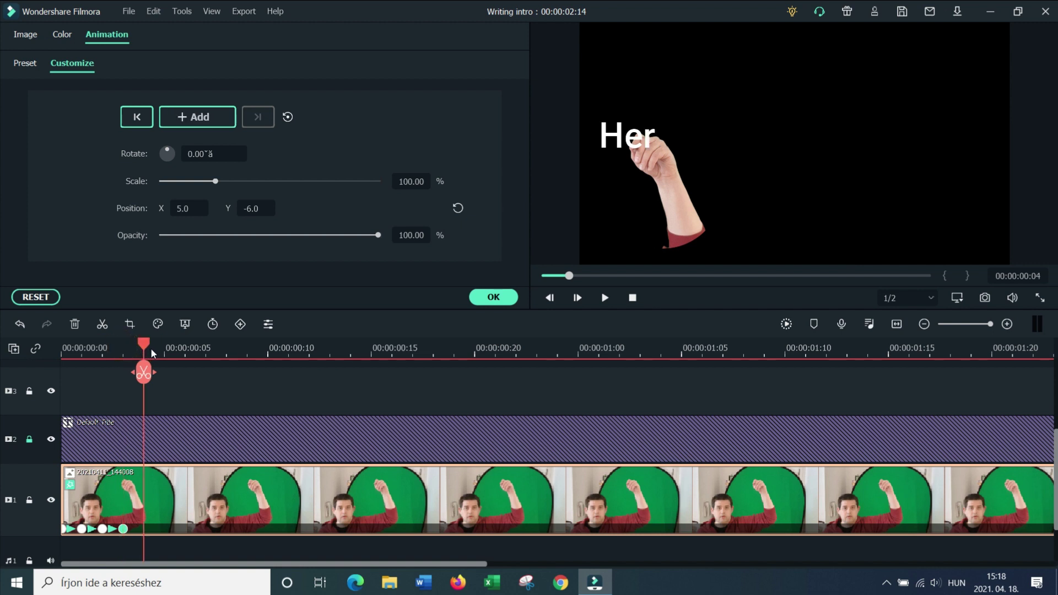
pyautogui.moveTo(650, 165); pyautogui.dragTo(672, 144)
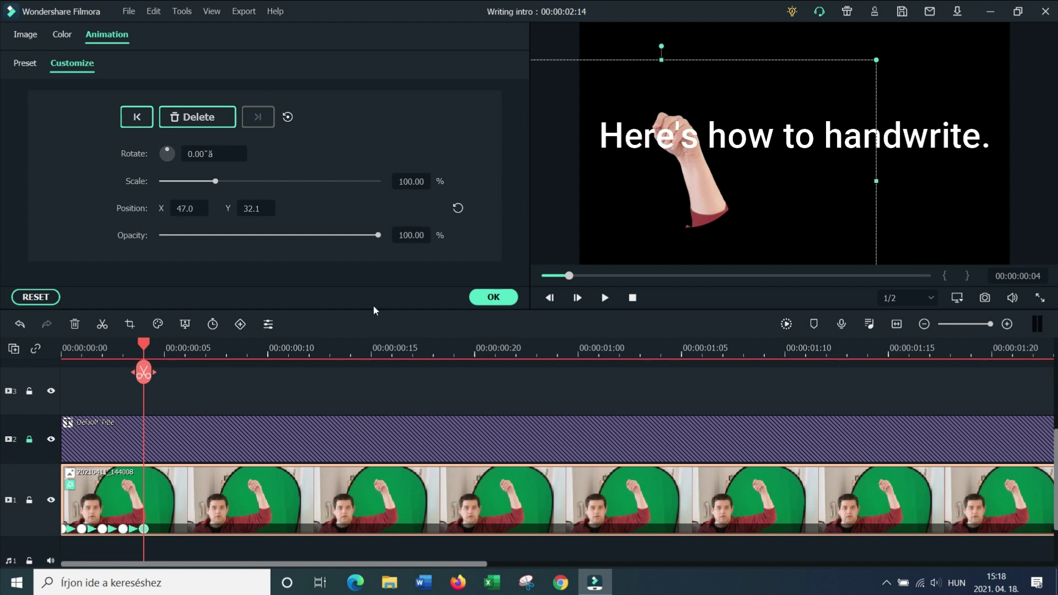
# - Keyframe the hand for frames 5 to 8 so it follows 'Here' through 'Here's'
pyautogui.click(164, 346)
pyautogui.moveTo(687, 149)
pyautogui.mouseDown()
pyautogui.moveTo(692, 159)
pyautogui.moveTo(705, 152)
pyautogui.mouseUp()
pyautogui.click(187, 346)
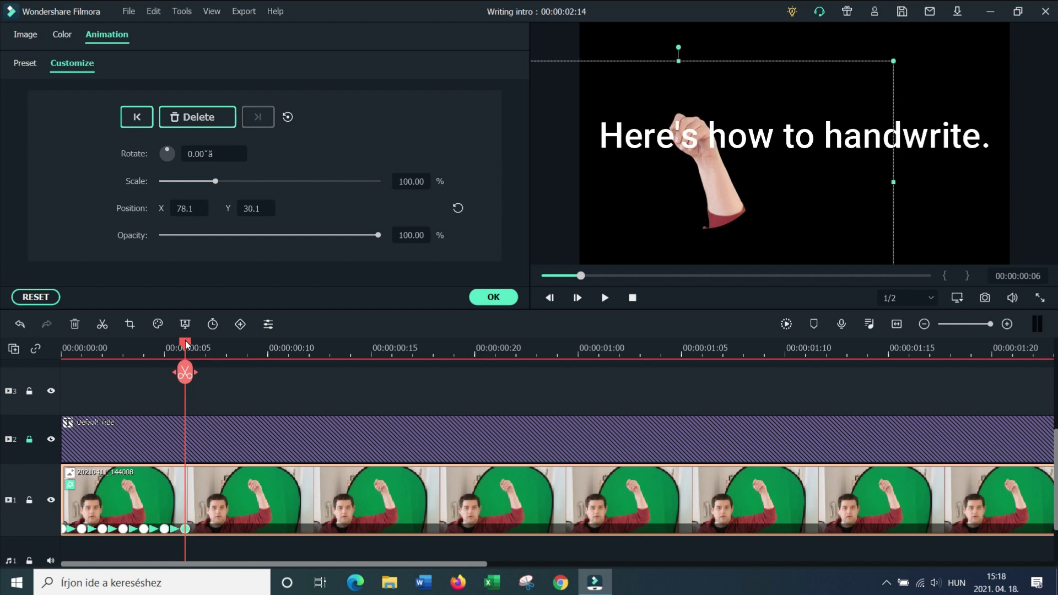
pyautogui.press('Right')
pyautogui.moveTo(702, 147); pyautogui.dragTo(708, 146)
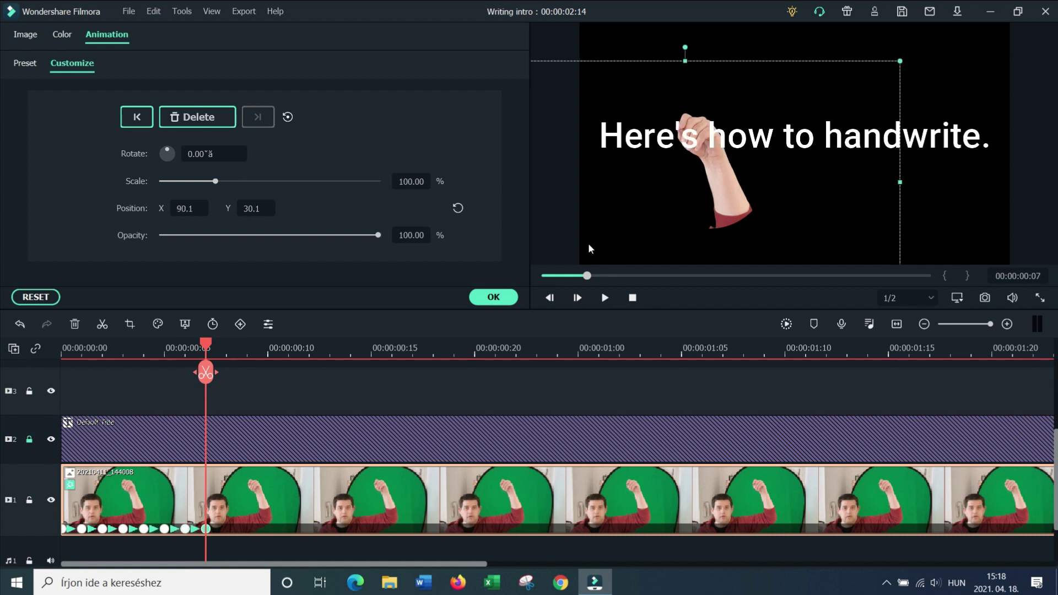
pyautogui.click(226, 346)
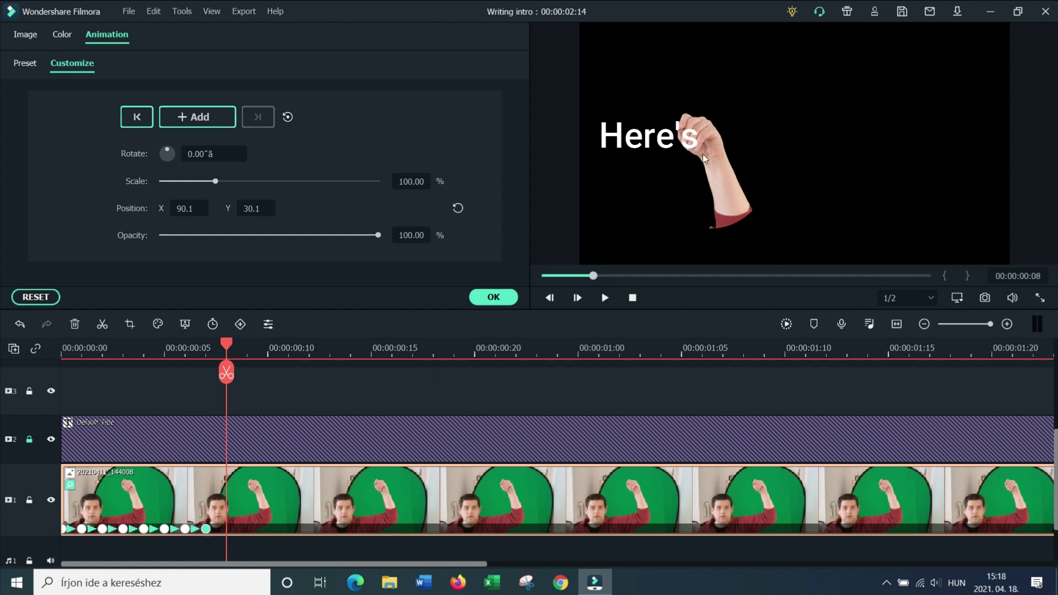
pyautogui.moveTo(706, 136)
pyautogui.mouseDown()
pyautogui.moveTo(722, 157)
pyautogui.moveTo(716, 141)
pyautogui.mouseUp()
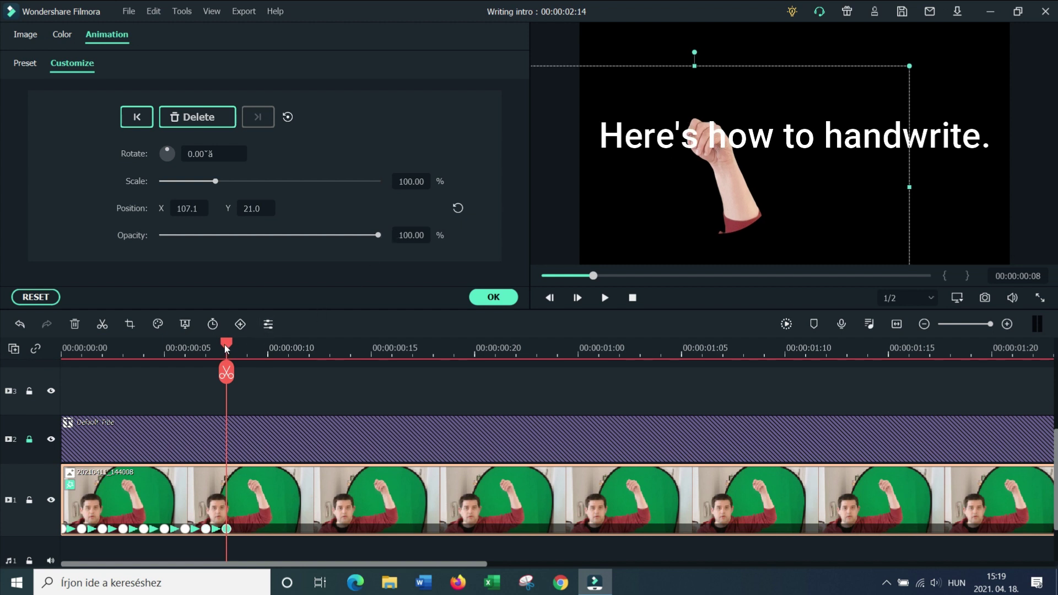
# - Keyframe the hand from frame 9 along the revealed text, reaching X 653.7, Y -48.1
pyautogui.moveTo(226, 348); pyautogui.dragTo(252, 352)
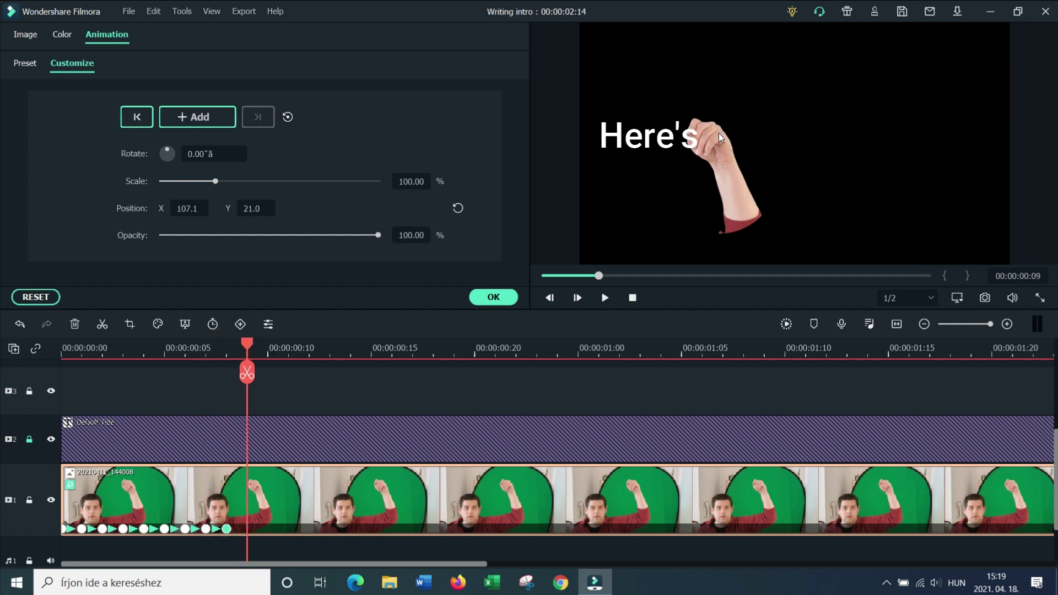
pyautogui.press('Right')
pyautogui.moveTo(718, 134)
pyautogui.mouseDown()
pyautogui.moveTo(758, 160)
pyautogui.moveTo(745, 181)
pyautogui.moveTo(836, 144)
pyautogui.moveTo(852, 156)
pyautogui.moveTo(867, 149)
pyautogui.moveTo(982, 163)
pyautogui.mouseUp()
pyautogui.press('Right')
pyautogui.press('Right')
pyautogui.press('Right')
pyautogui.press('Right')
pyautogui.press('Right')
pyautogui.press('Right')
pyautogui.press('Right')
pyautogui.press('Right')
pyautogui.press('Right')
pyautogui.press('Right')
pyautogui.press('Right')
pyautogui.press('Right')
pyautogui.press('Right')
pyautogui.press('Right')
pyautogui.press('Right')
pyautogui.press('Right')
pyautogui.press('Right')
pyautogui.press('Right')
pyautogui.press('Right')
pyautogui.press('Right')
pyautogui.press('Right')
# - Move the hand along 'handwrite.' and off the right edge at 00:00:01:10 (X 703.7, Y -66.2)
pyautogui.moveTo(981, 163)
pyautogui.mouseDown()
pyautogui.moveTo(1001, 160)
pyautogui.moveTo(999, 176)
pyautogui.mouseUp()
pyautogui.press('Right')
pyautogui.press('Right')
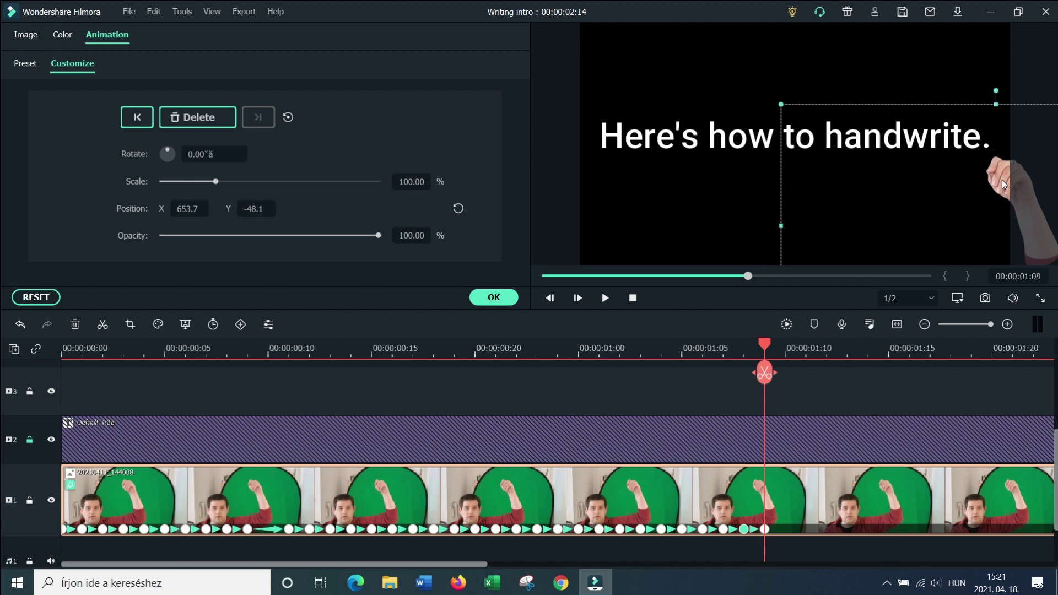
pyautogui.moveTo(764, 344); pyautogui.dragTo(785, 343)
pyautogui.moveTo(1001, 177); pyautogui.dragTo(1026, 187)
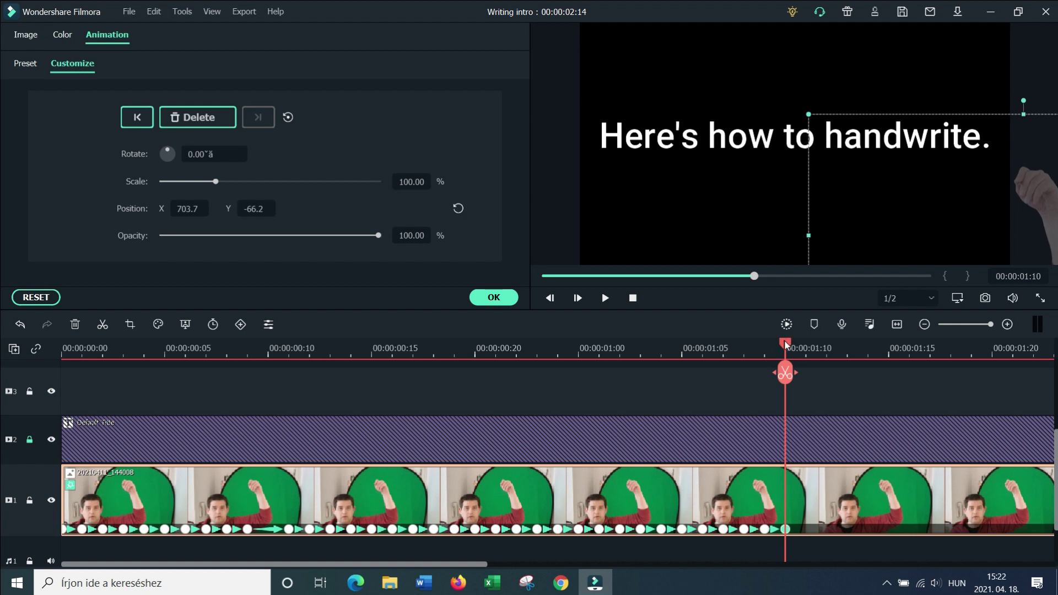
# - Return to the timeline start and play the animation once to review it
pyautogui.moveTo(785, 343); pyautogui.dragTo(226, 344)
pyautogui.press('Home')
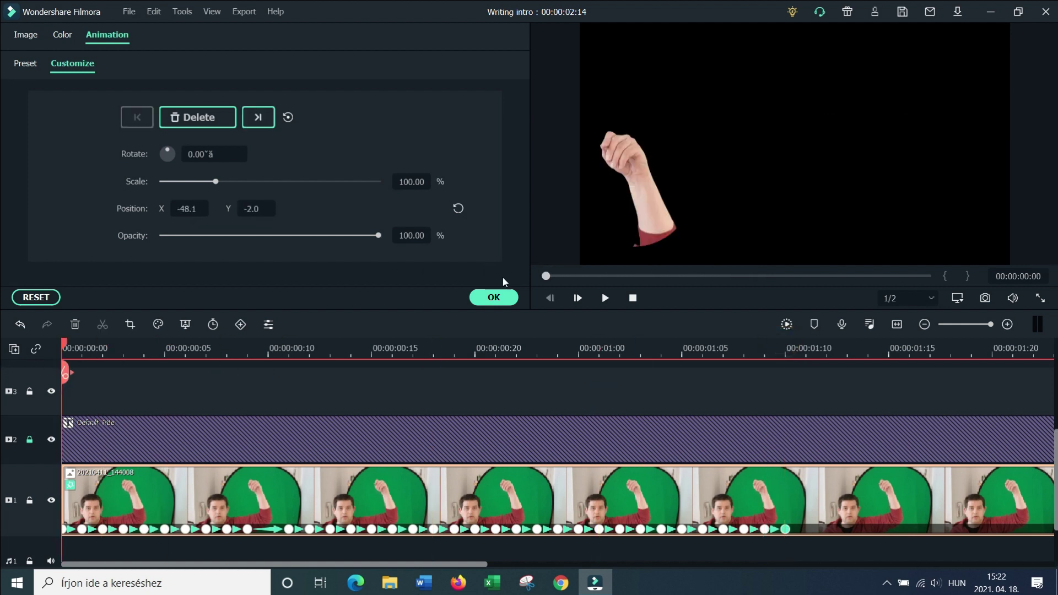
pyautogui.click(605, 298)
pyautogui.click(605, 298)
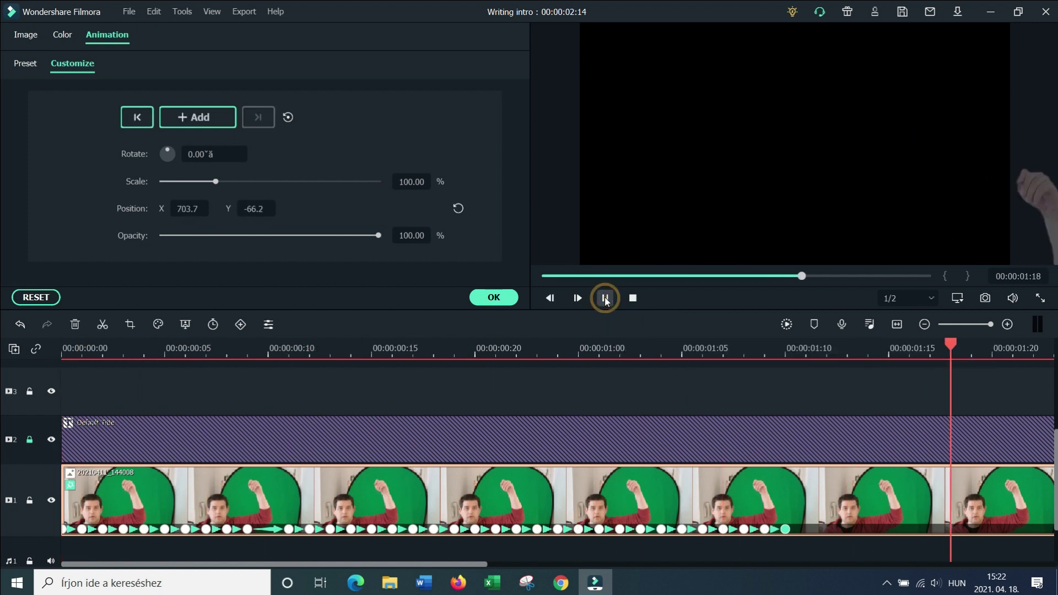